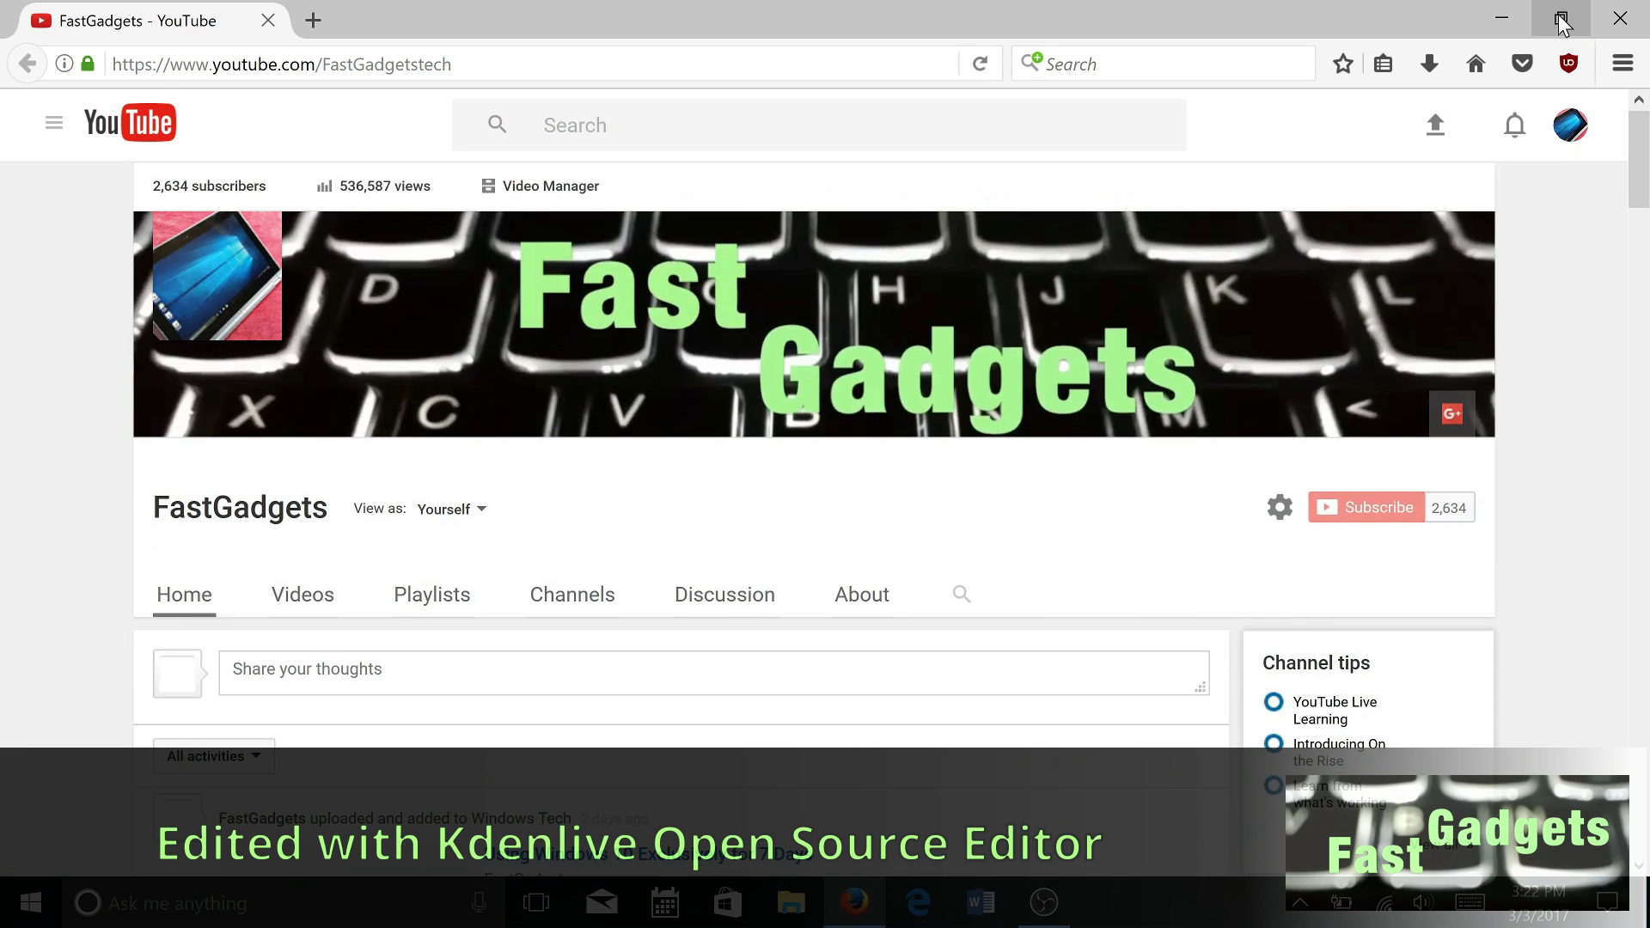
Restore the YouTube browser window showing the FastGadgets channel to a smaller size
{"action": "left_click", "coordinate": [1561, 21]}
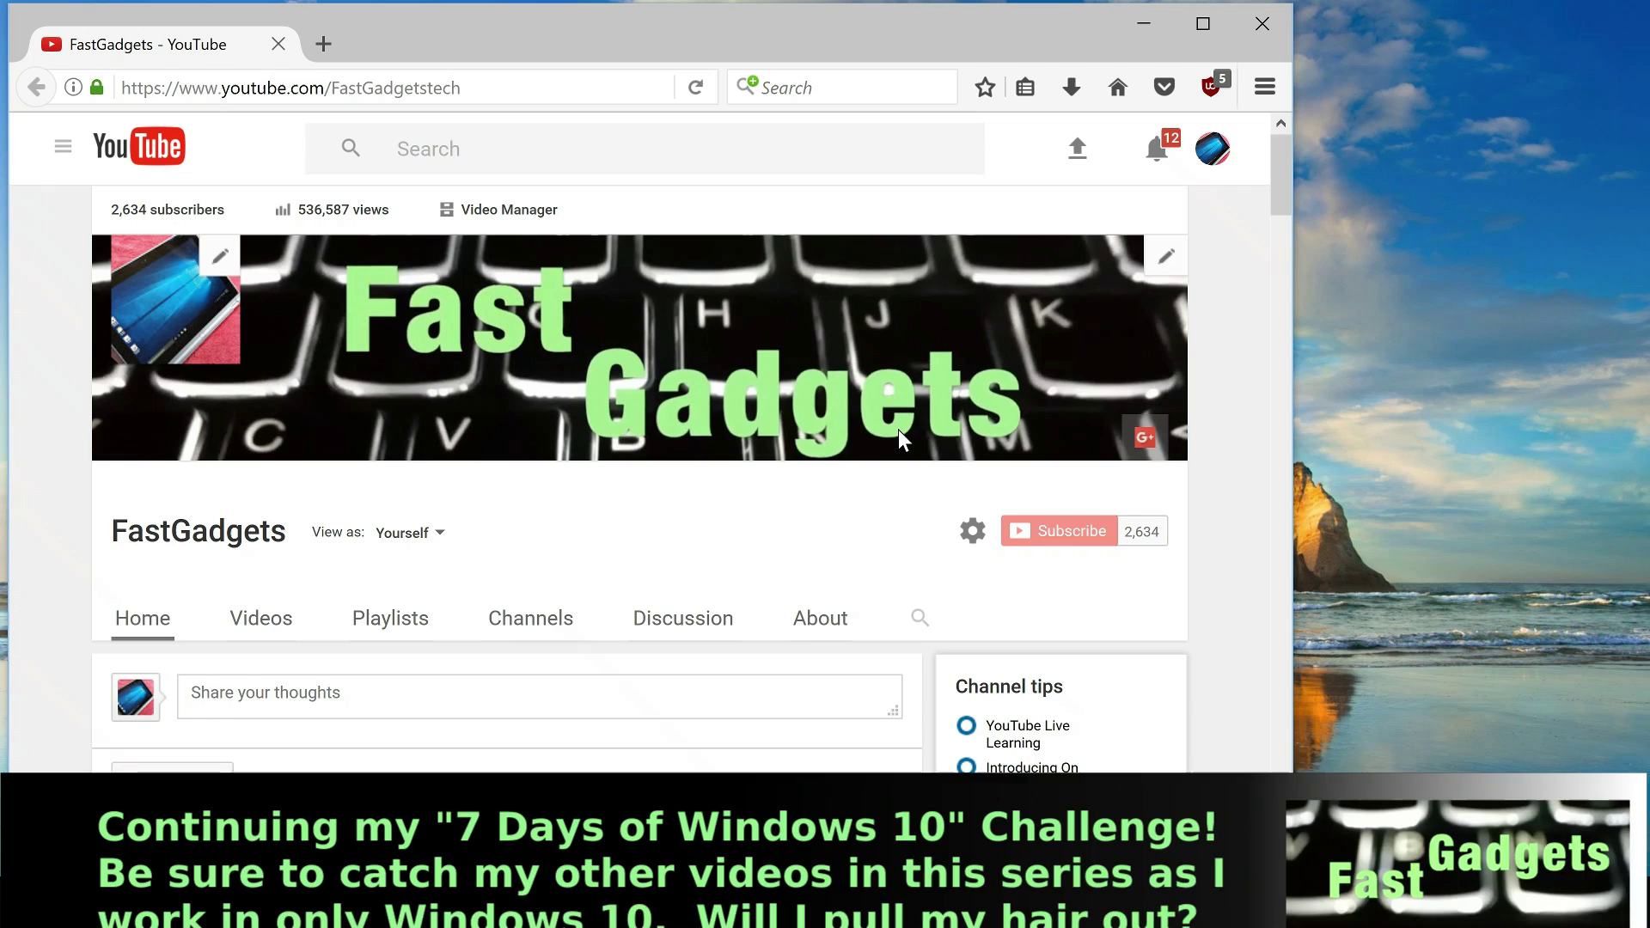
Launch Control Panel via a 'controlpan' search and go from Change account type to PC settings' user list
{"action": "left_click", "coordinate": [30, 902]}
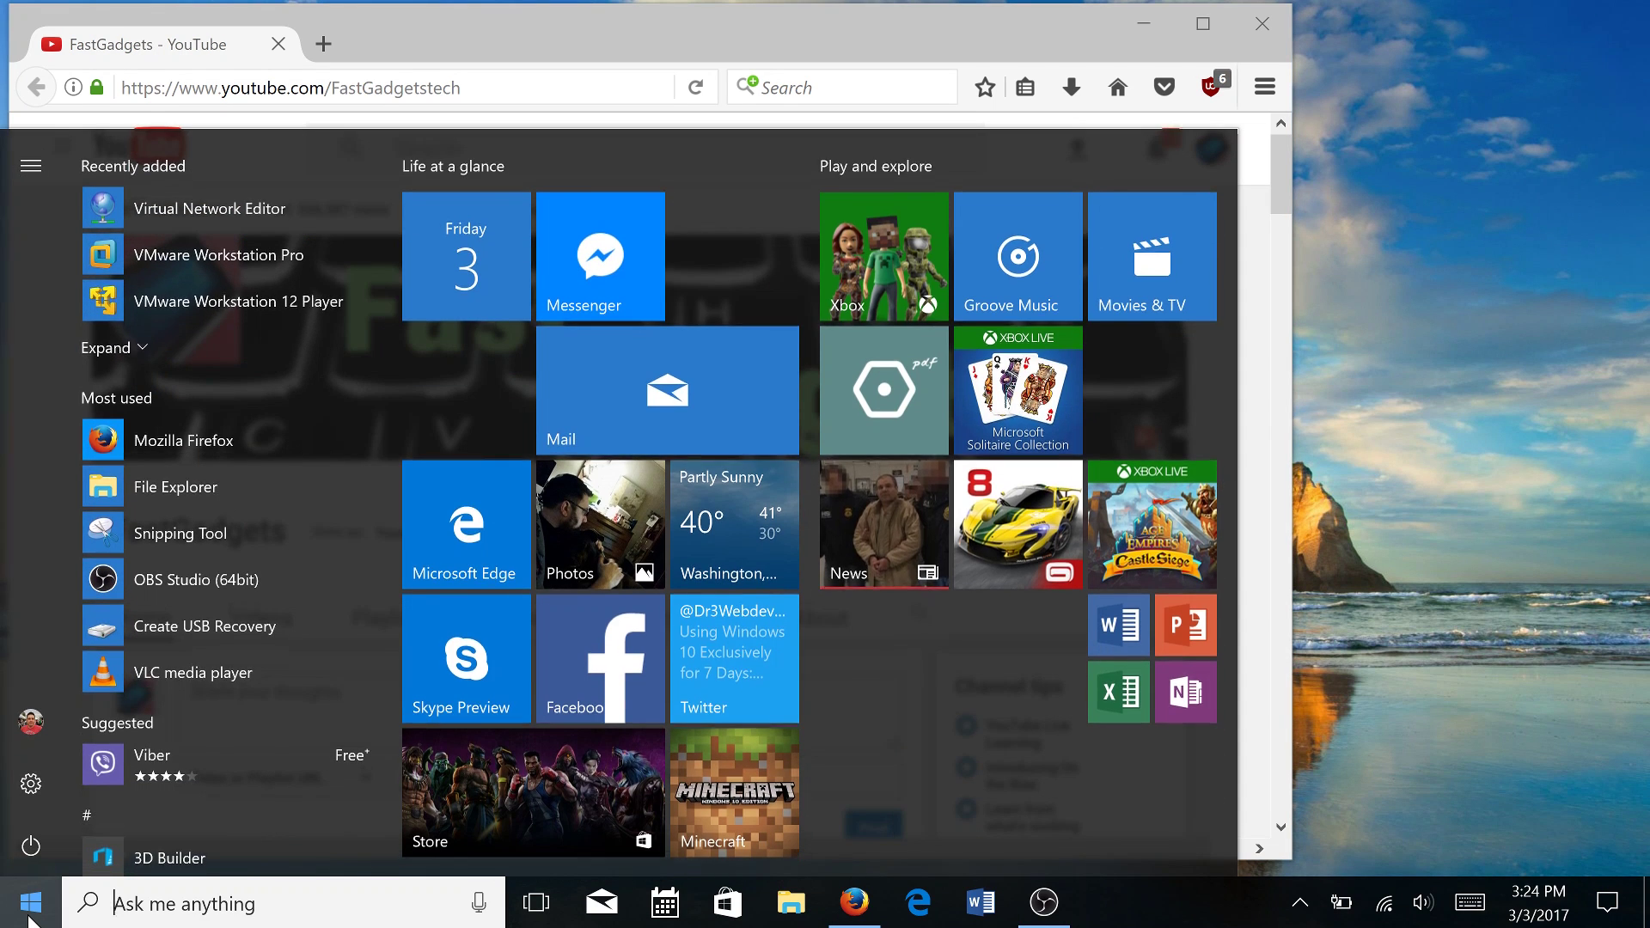
{"action": "type", "text": "controlpan"}
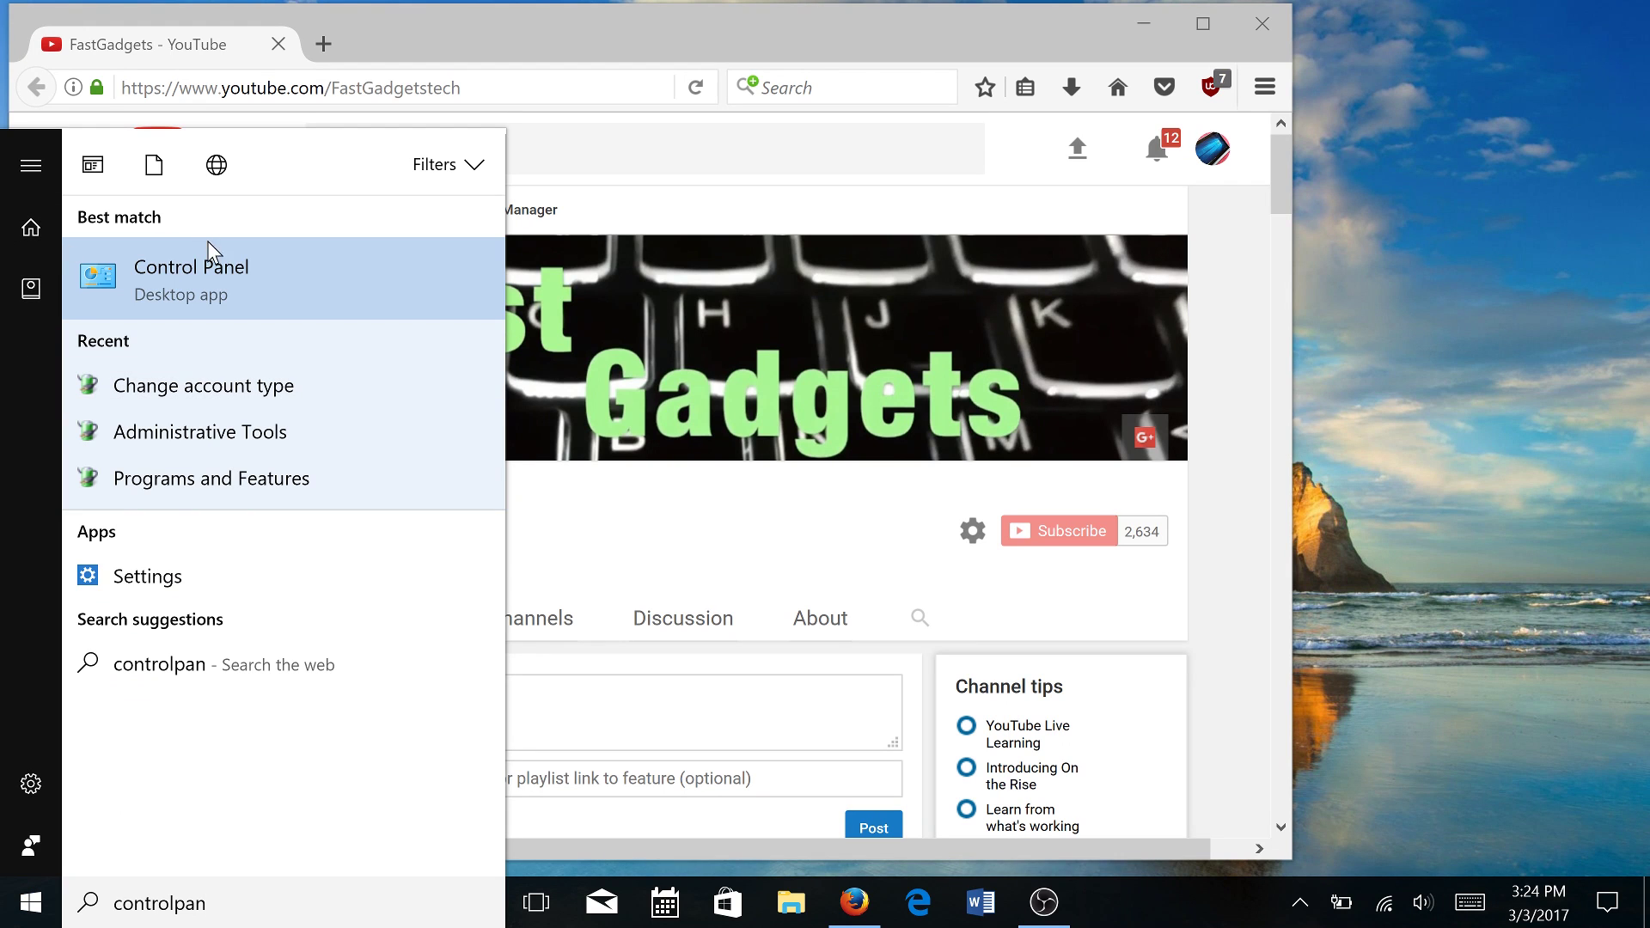
{"action": "left_click", "coordinate": [207, 274]}
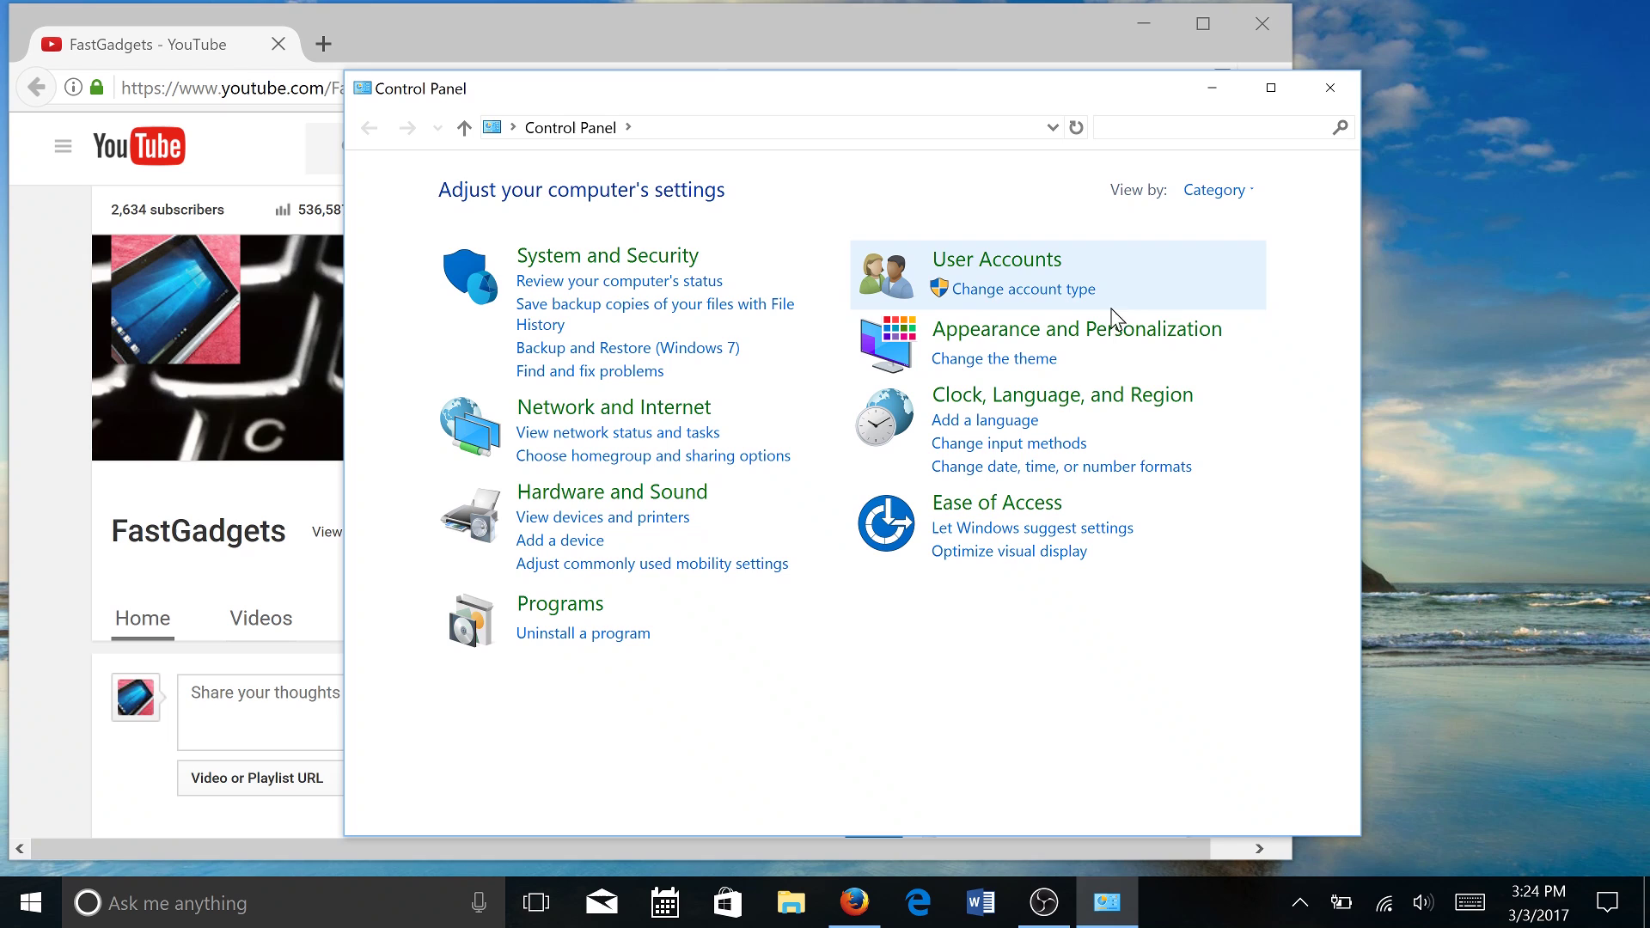
{"action": "left_click", "coordinate": [1048, 291]}
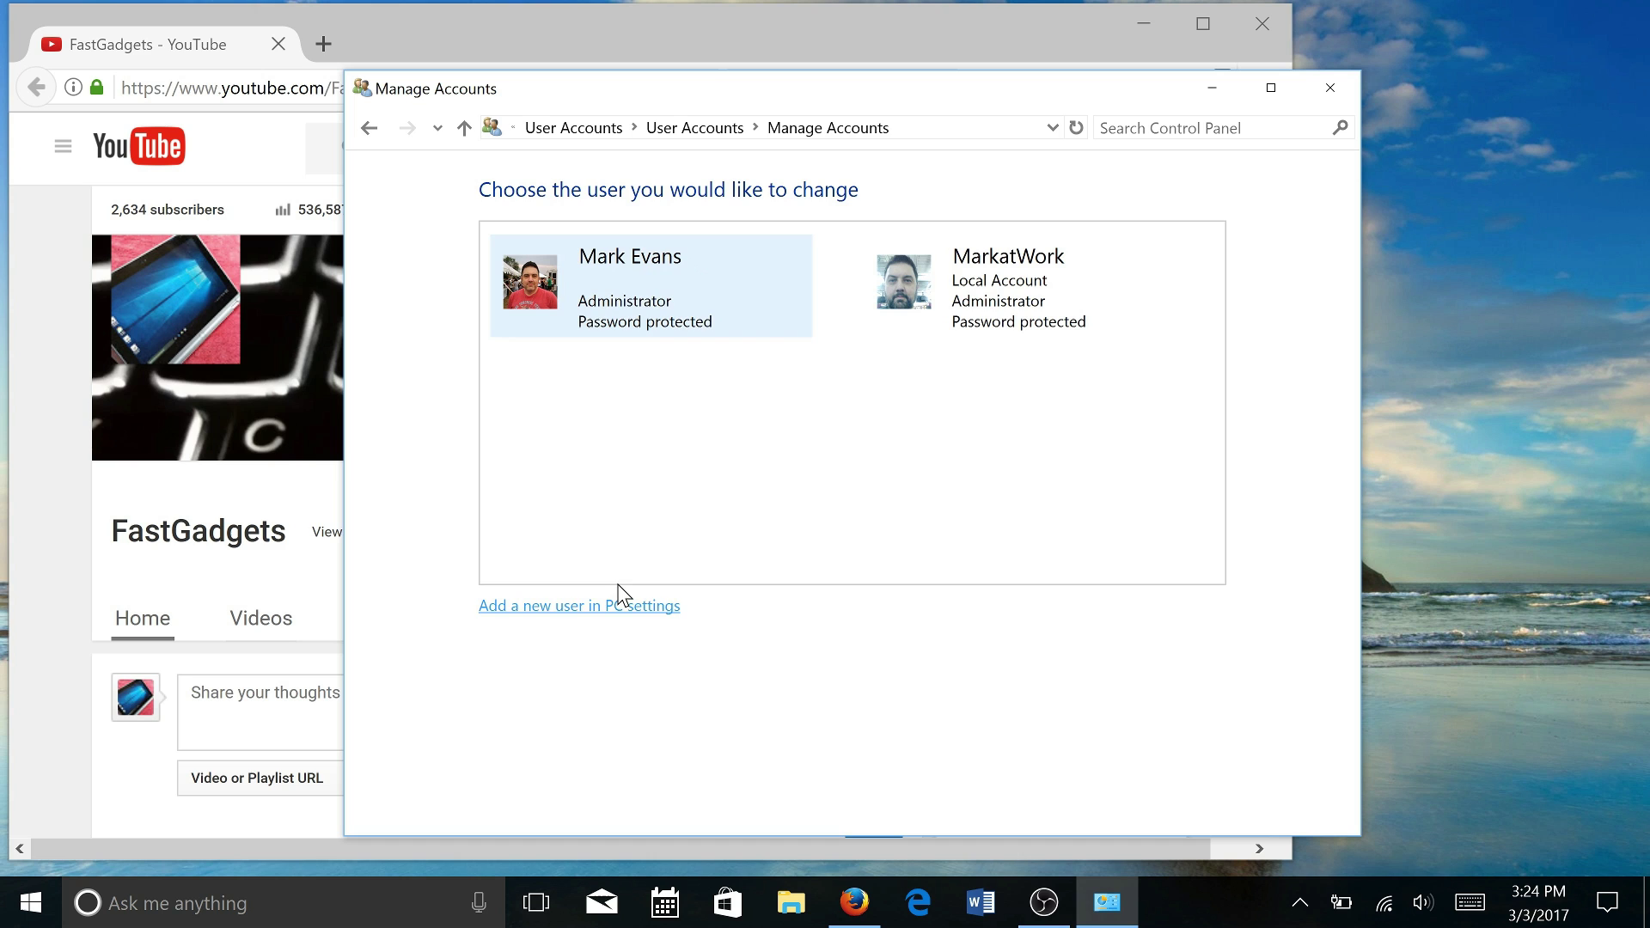
{"action": "left_click", "coordinate": [637, 607]}
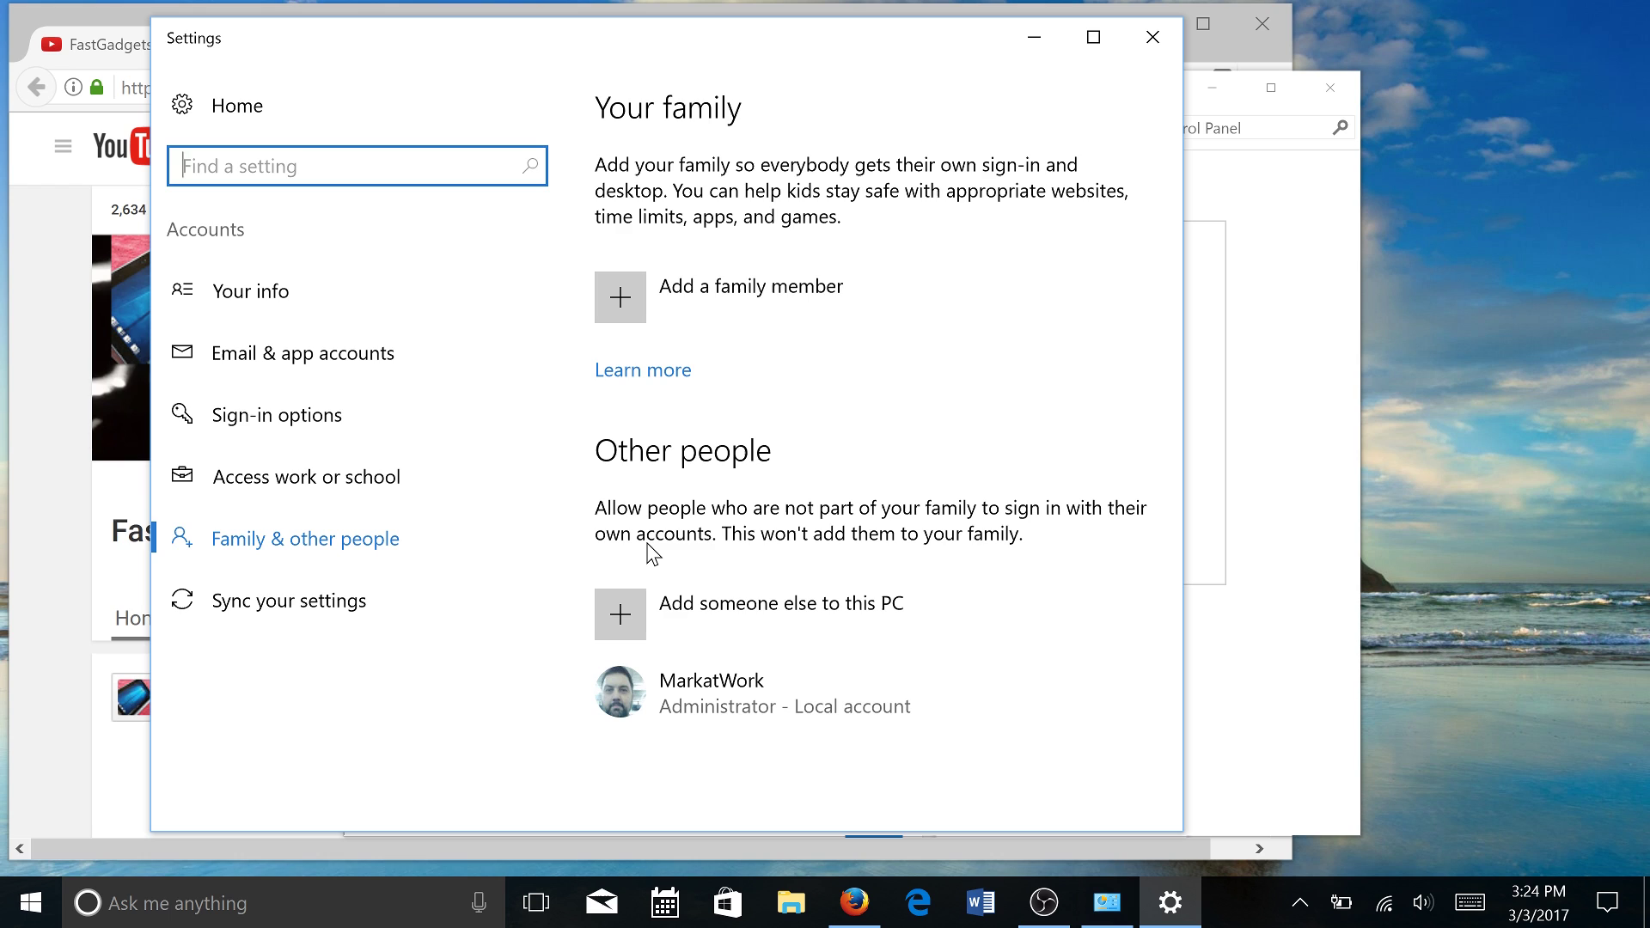
Add a new local account named Admin with a password
{"action": "left_click", "coordinate": [640, 593]}
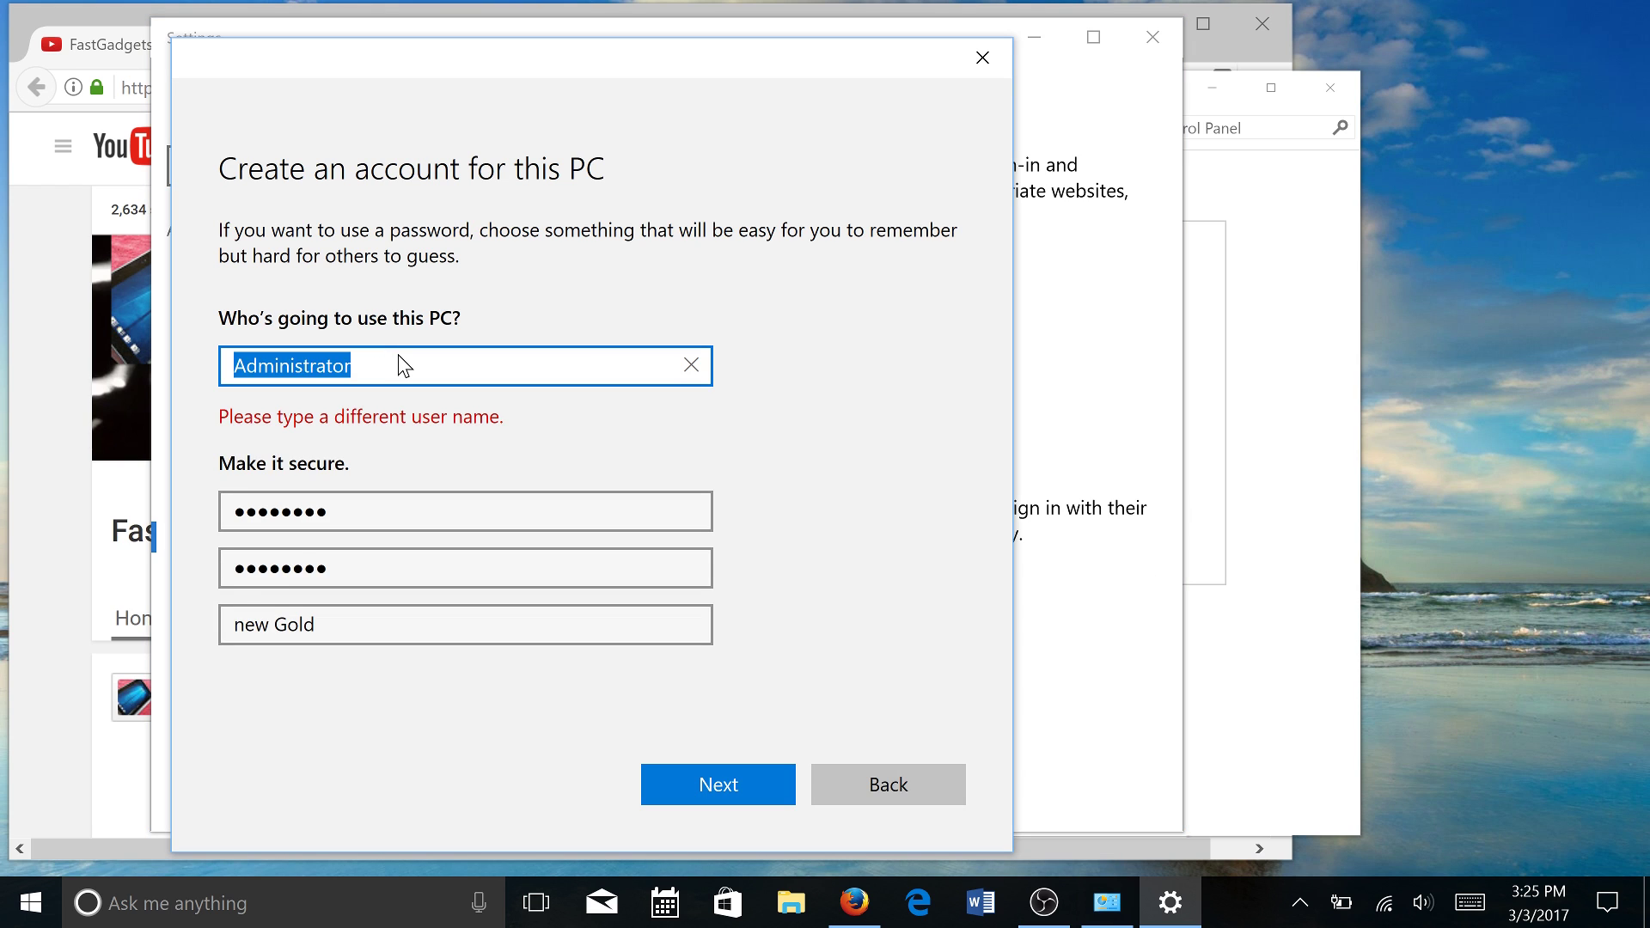
{"action": "type", "text": "Admin"}
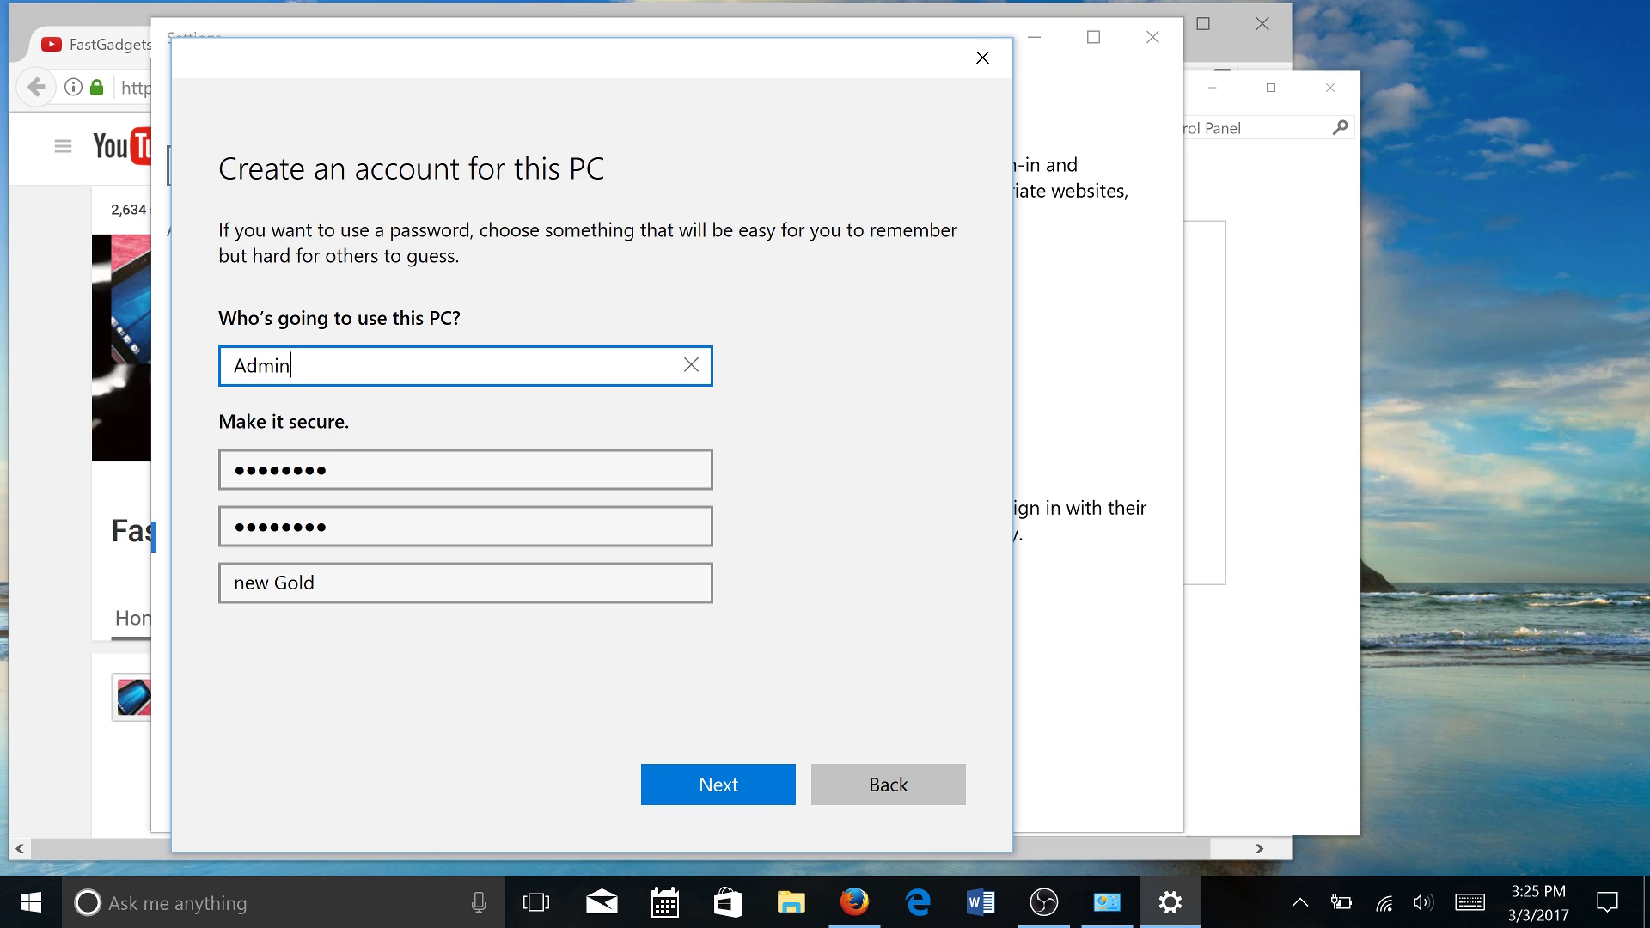
{"action": "left_click", "coordinate": [685, 784]}
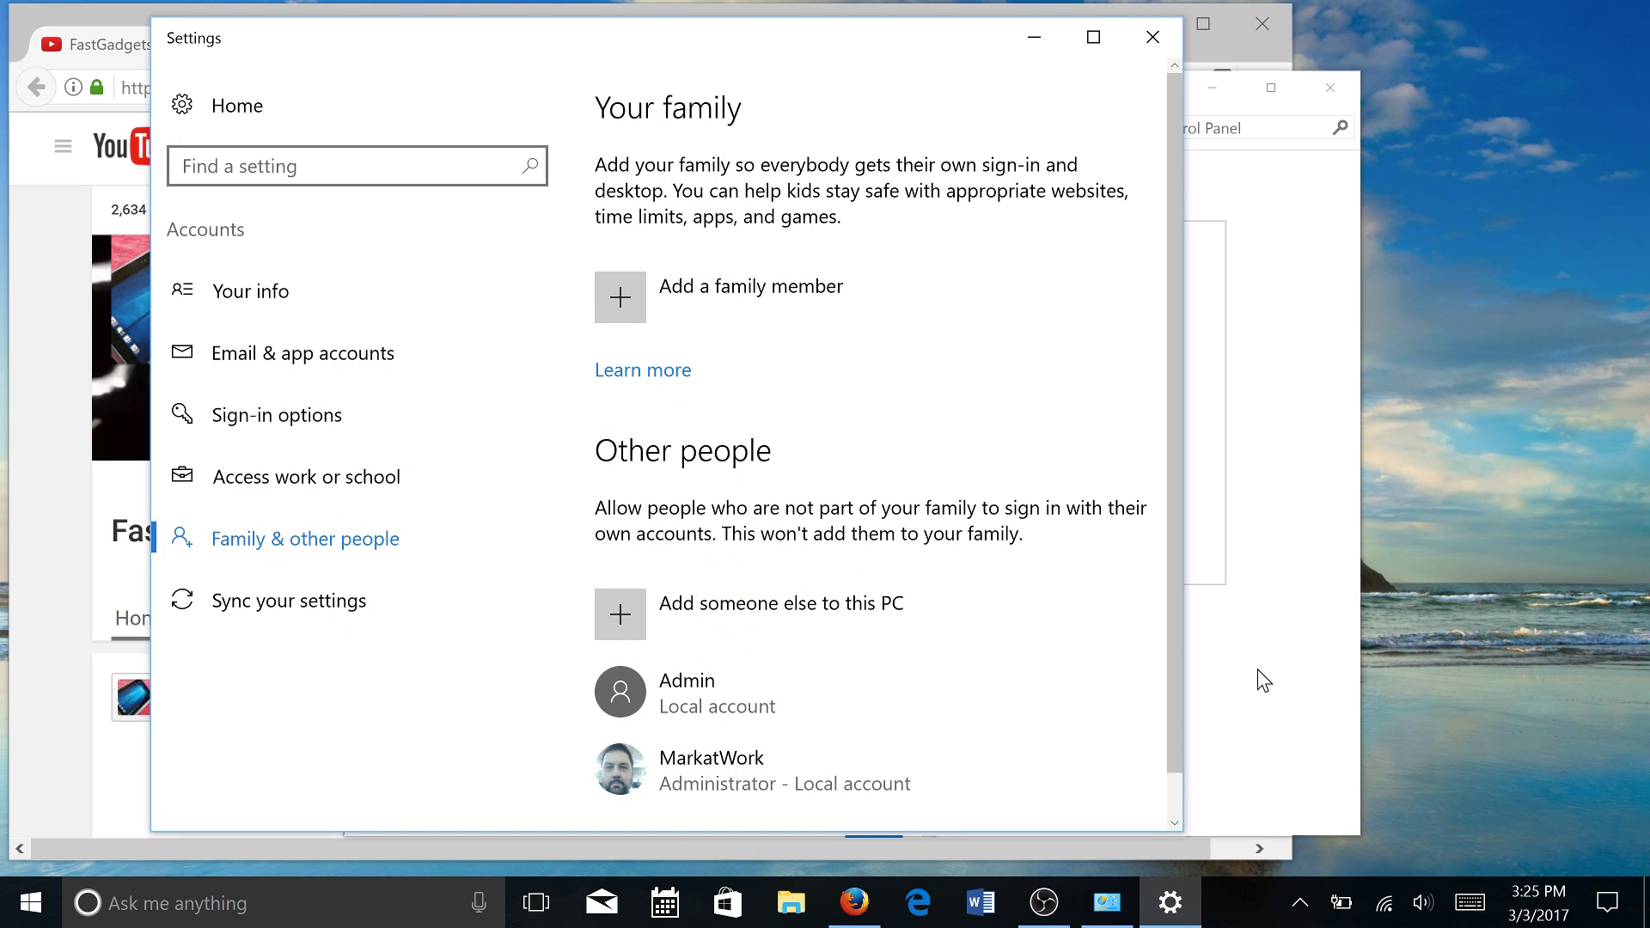
Change the Admin account's type to Administrator
{"action": "scroll", "coordinate": [1028, 661], "scroll_direction": "down", "scroll_amount": 1}
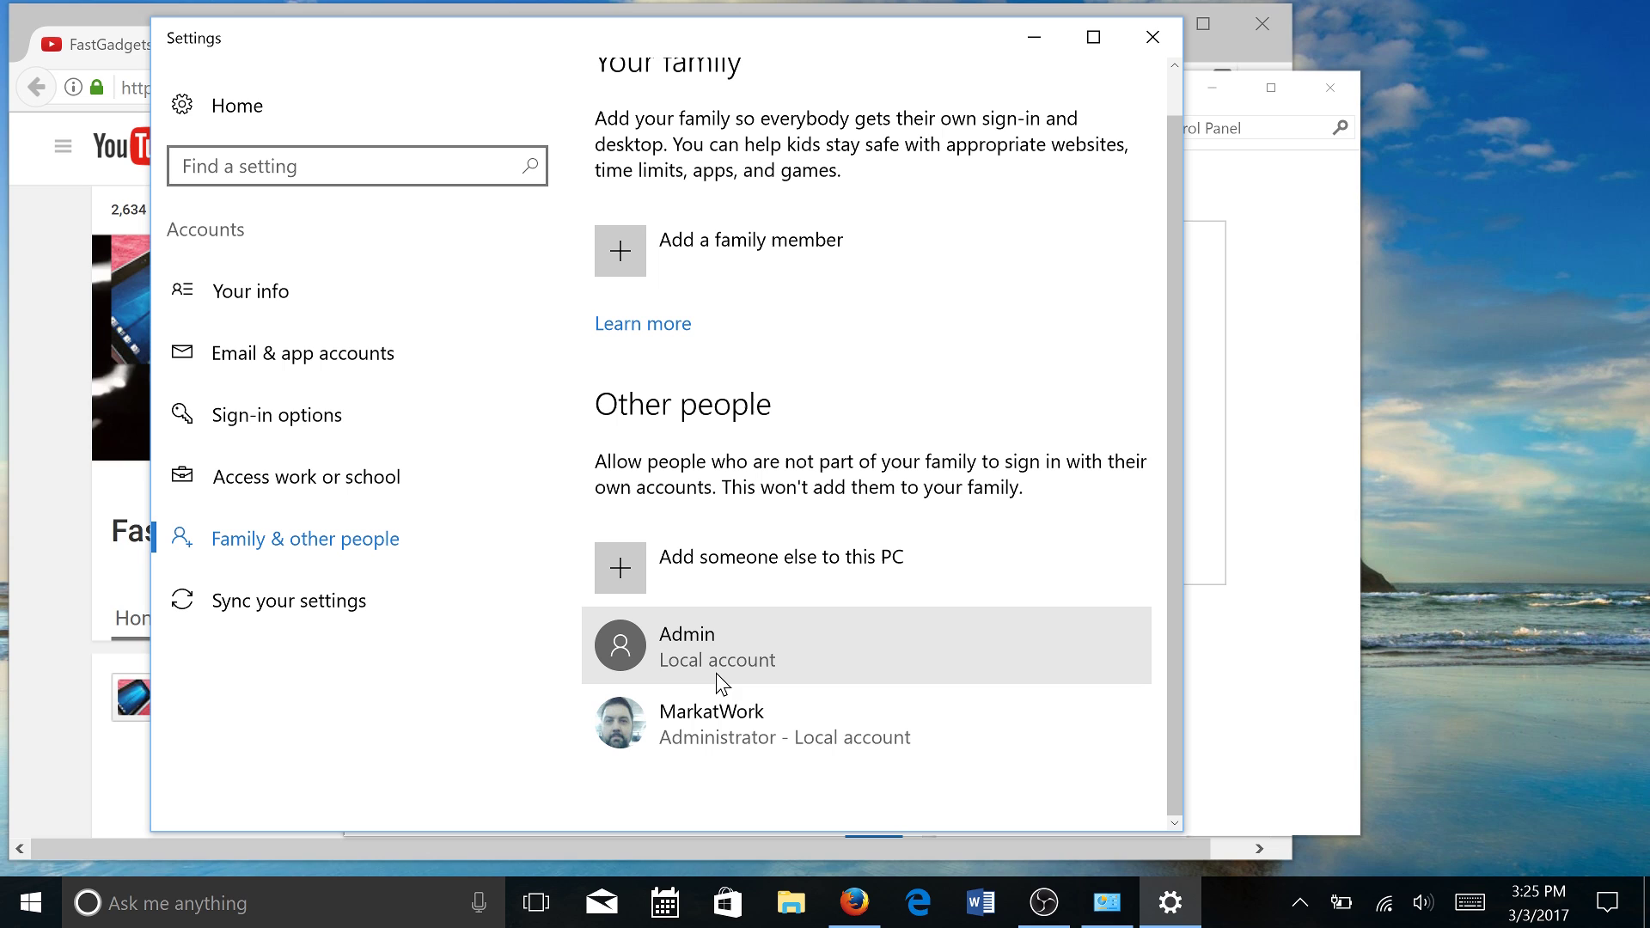
{"action": "left_click", "coordinate": [688, 638]}
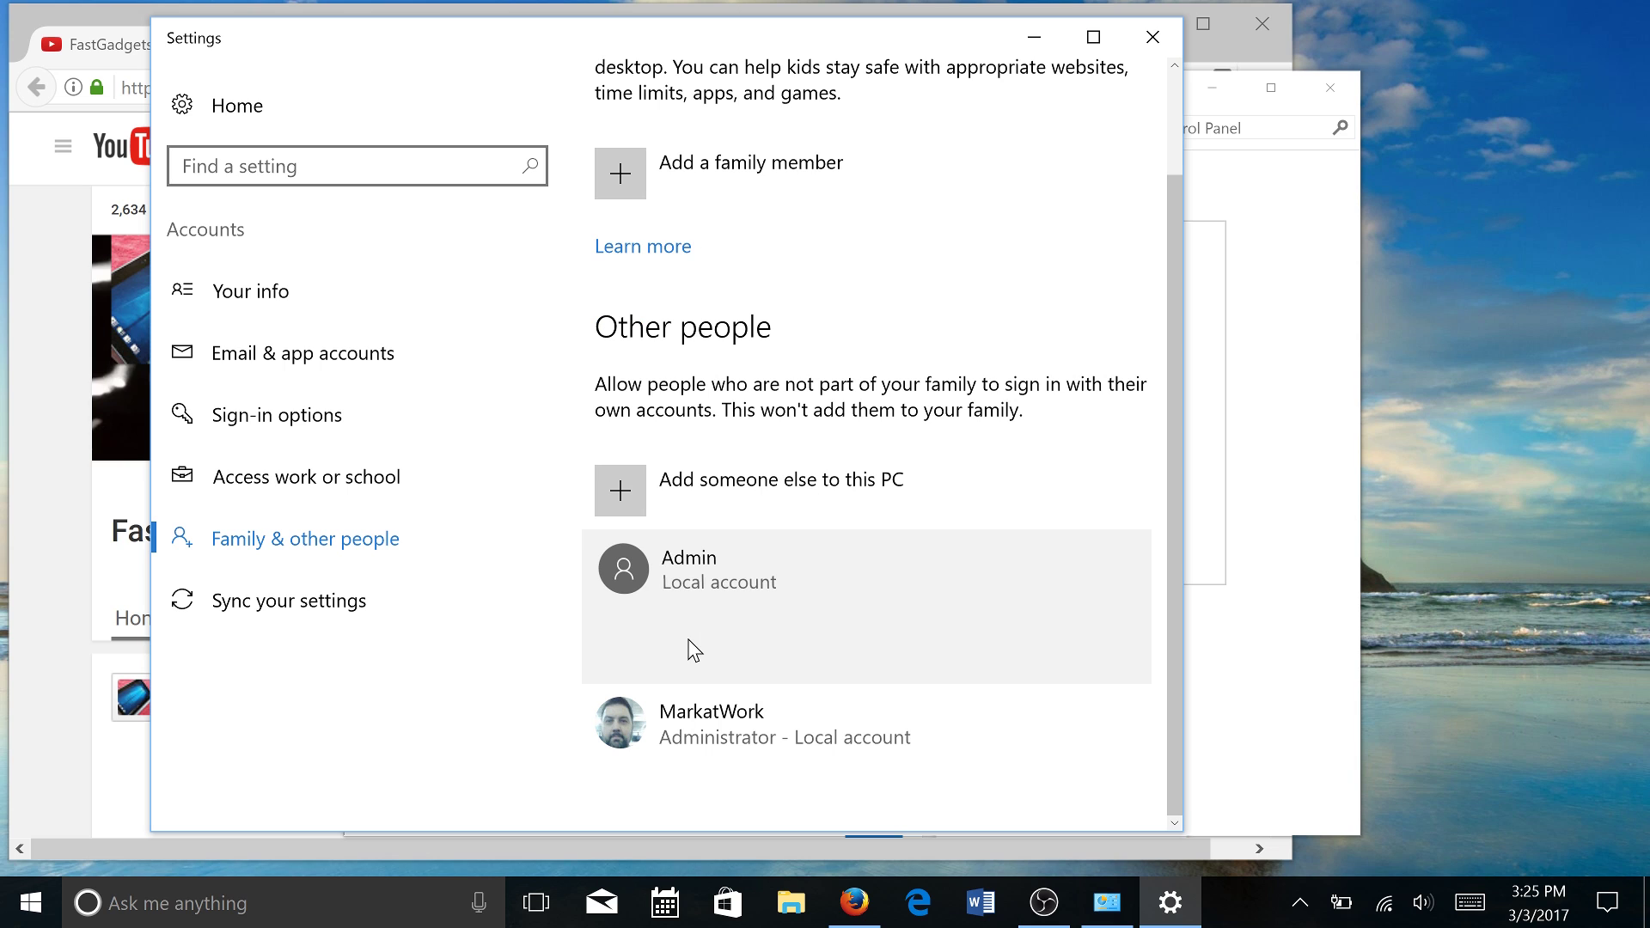
{"action": "left_click", "coordinate": [914, 660]}
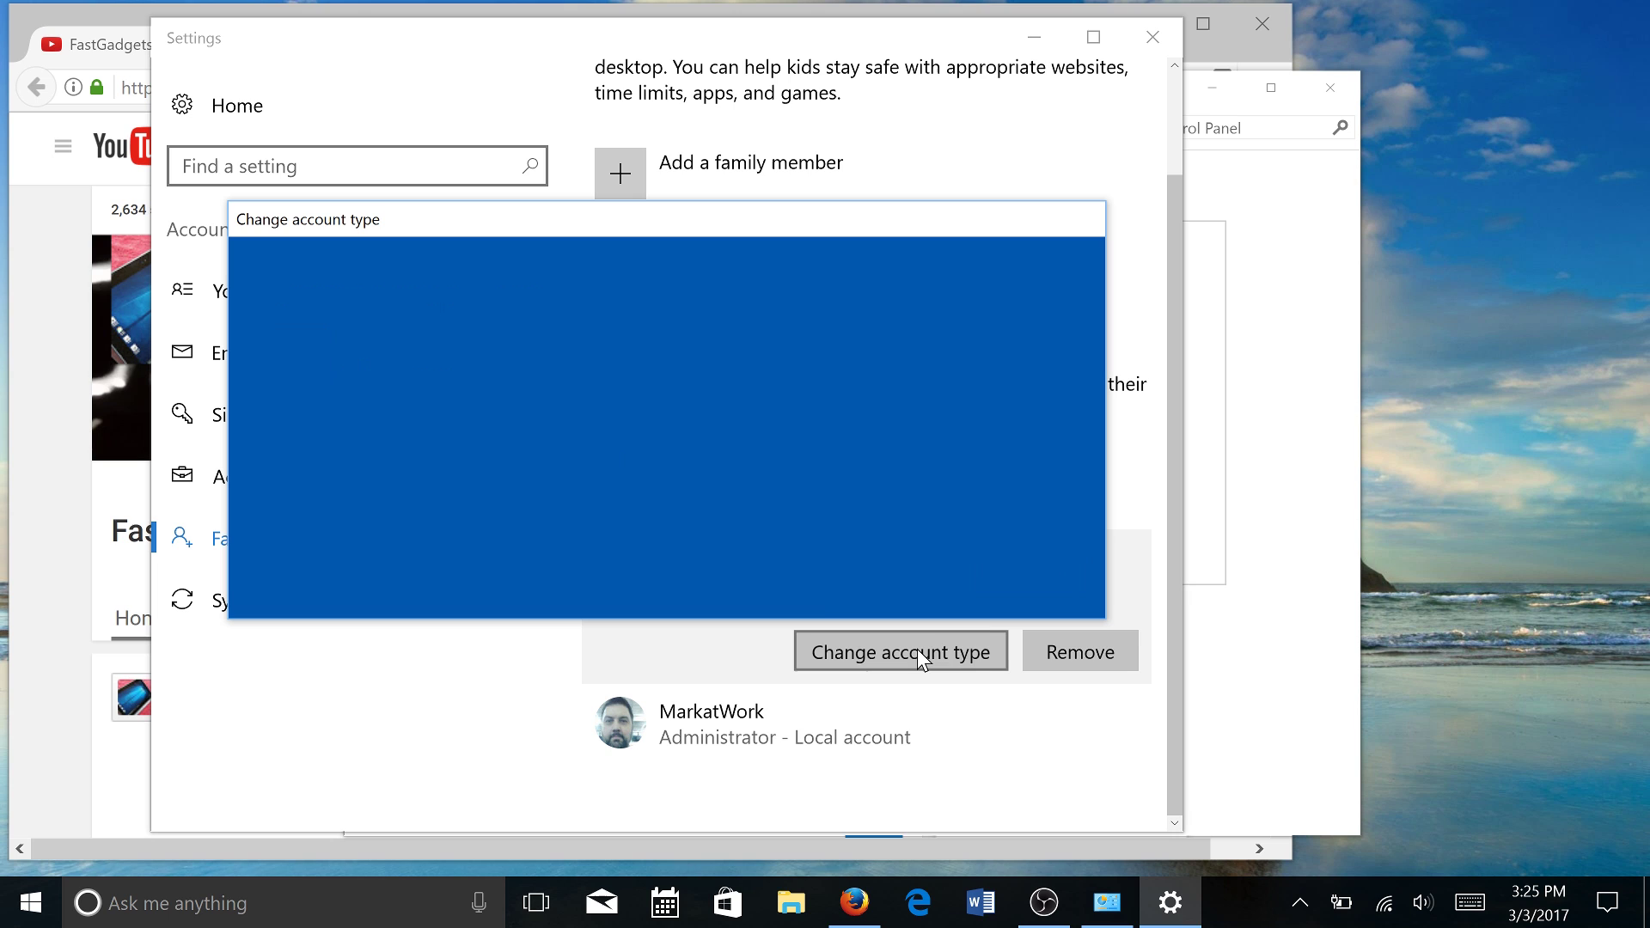
{"action": "left_click", "coordinate": [593, 463]}
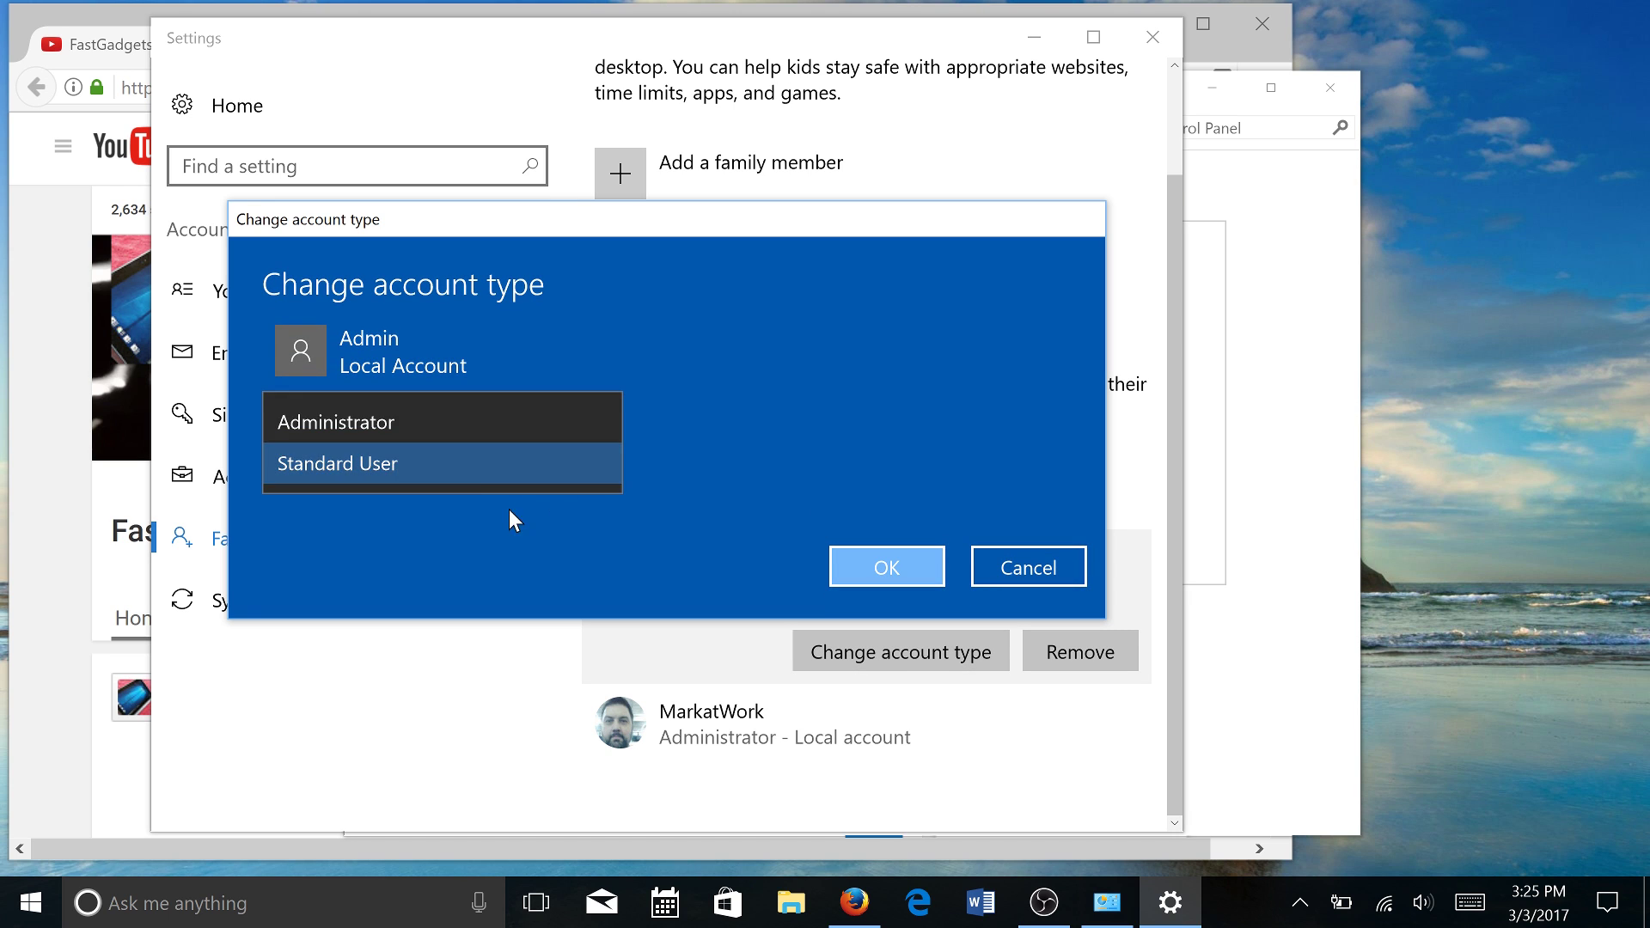
{"action": "left_click", "coordinate": [447, 431]}
{"action": "left_click", "coordinate": [887, 568]}
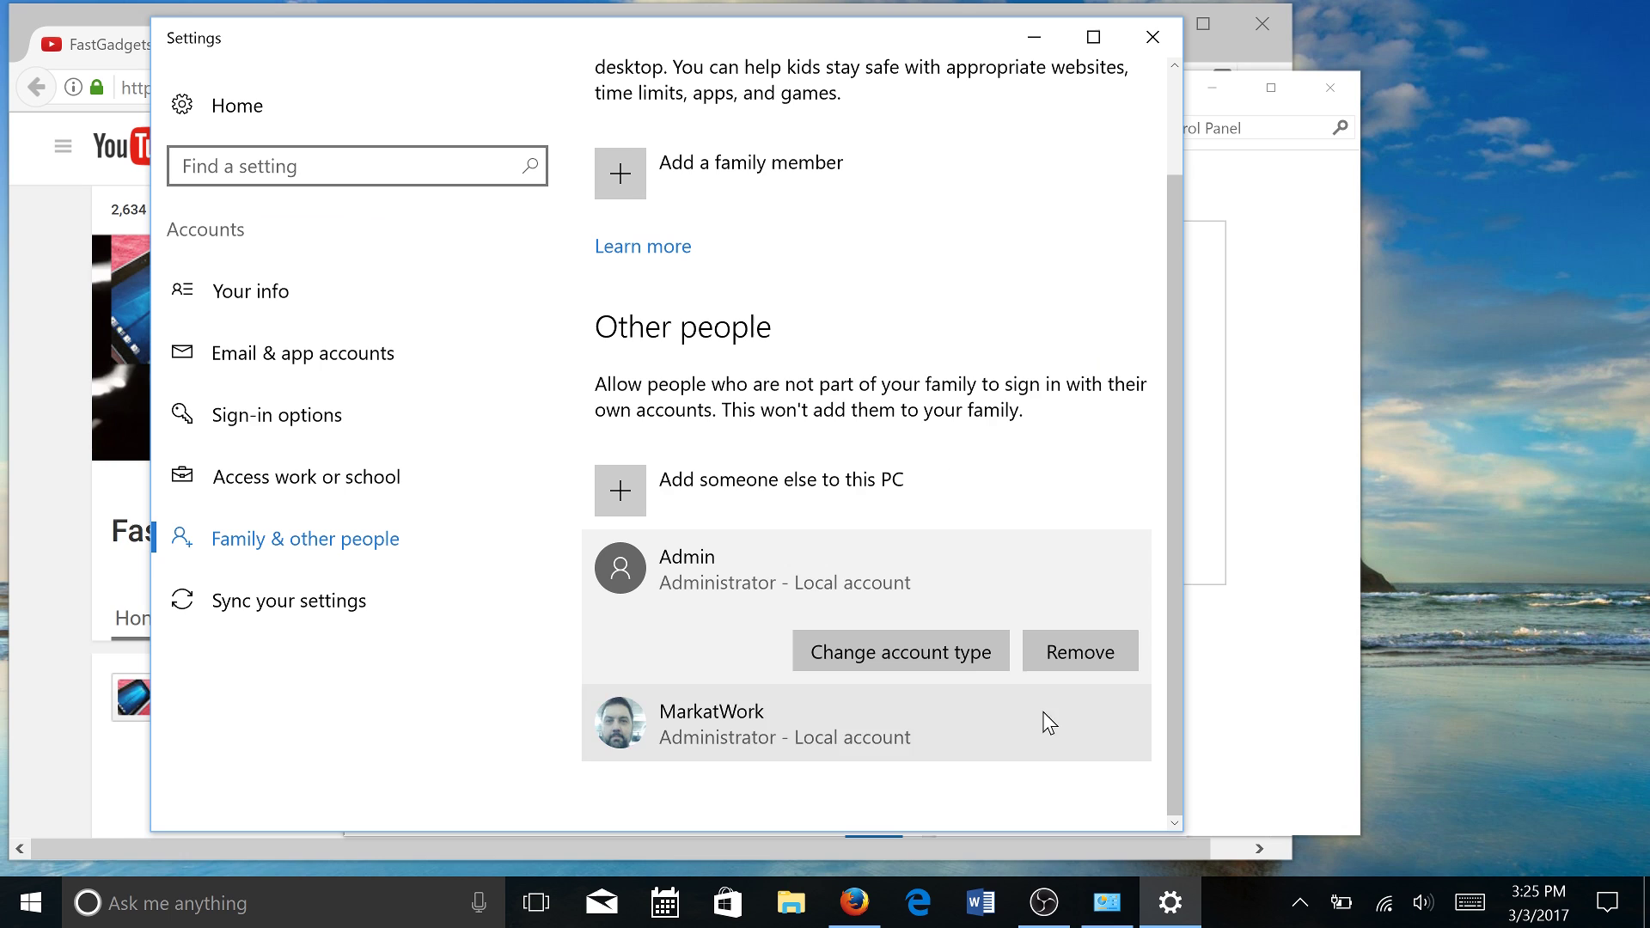
{"action": "left_click", "coordinate": [707, 729]}
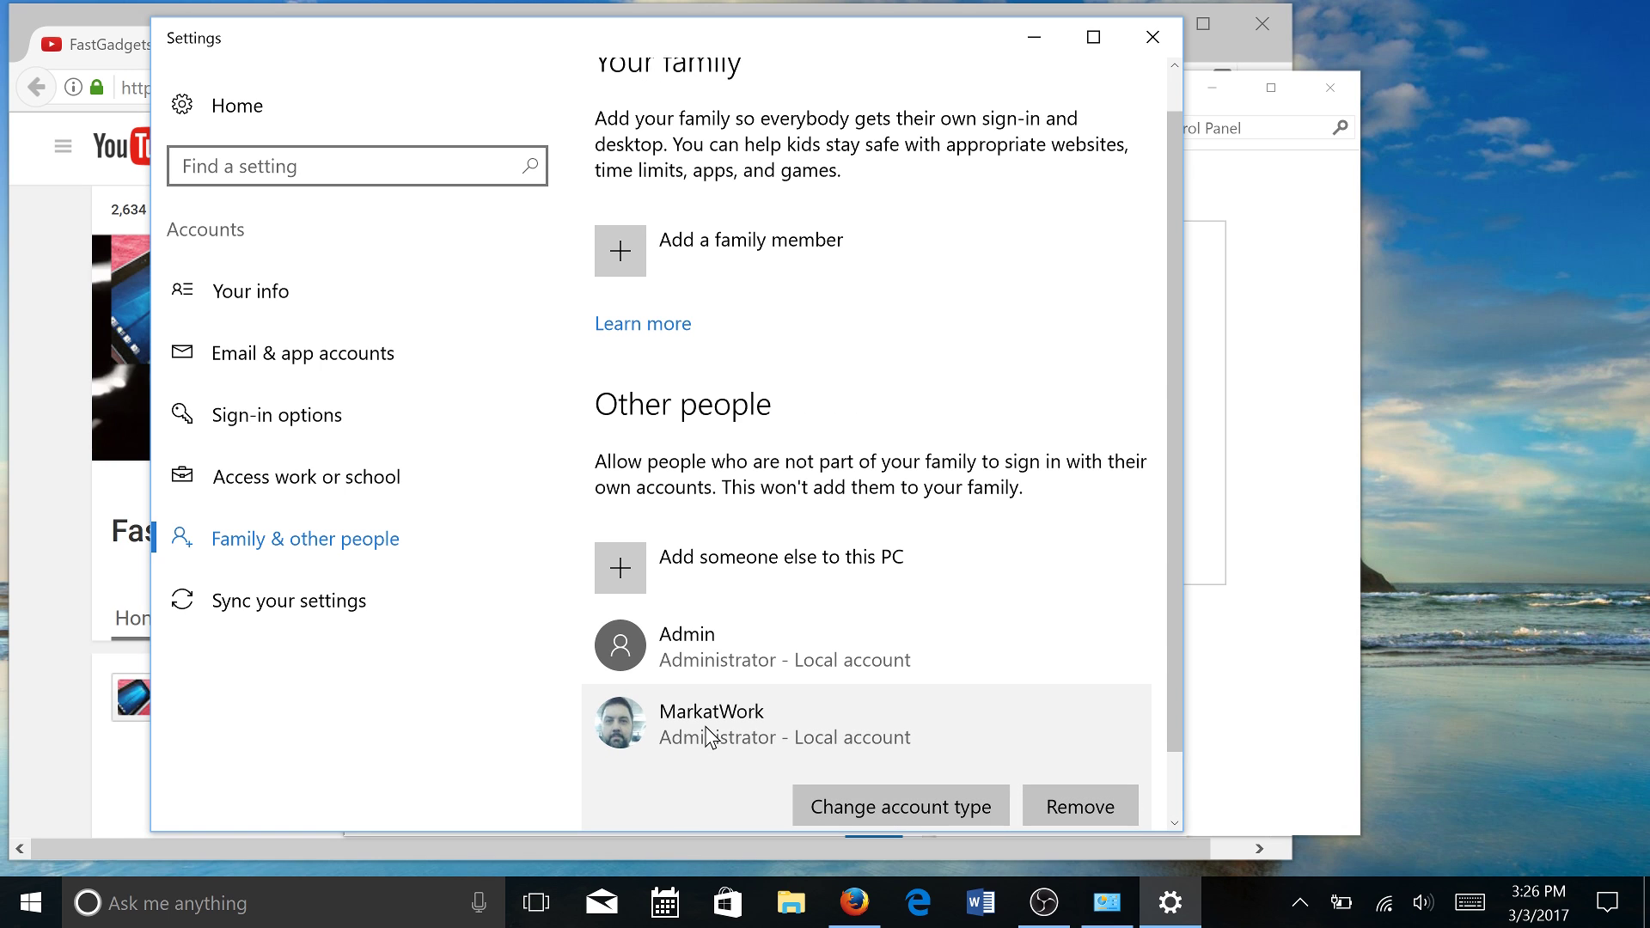
Change MarkatWork's account type to Standard User and close Settings
{"action": "left_click", "coordinate": [909, 813]}
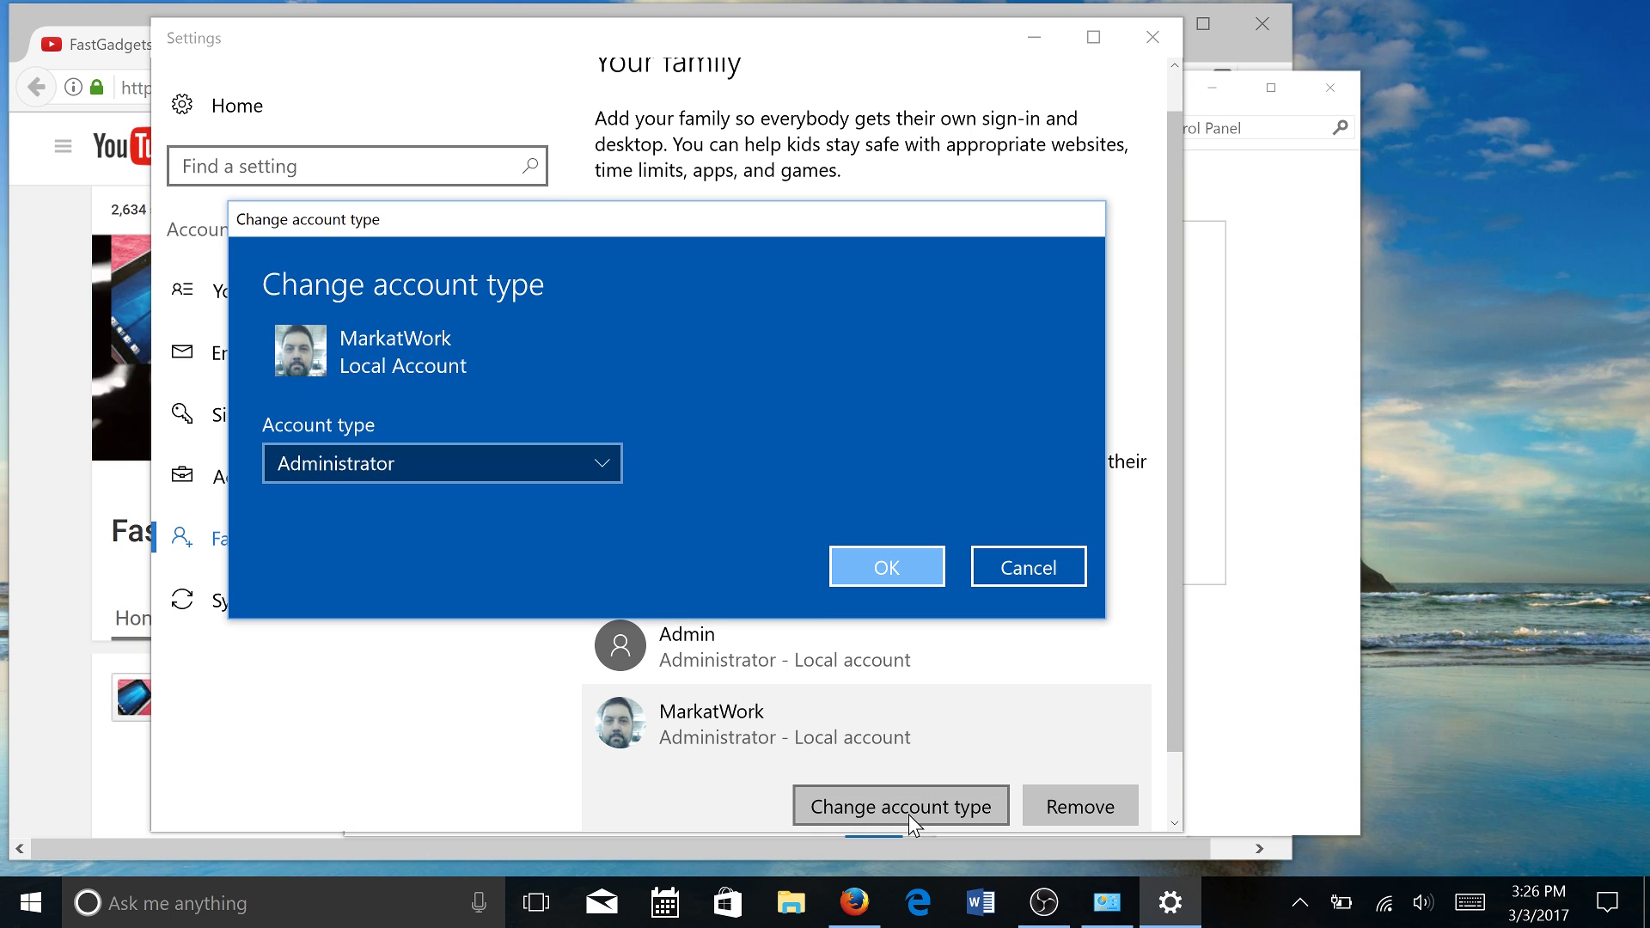
{"action": "left_click", "coordinate": [606, 451]}
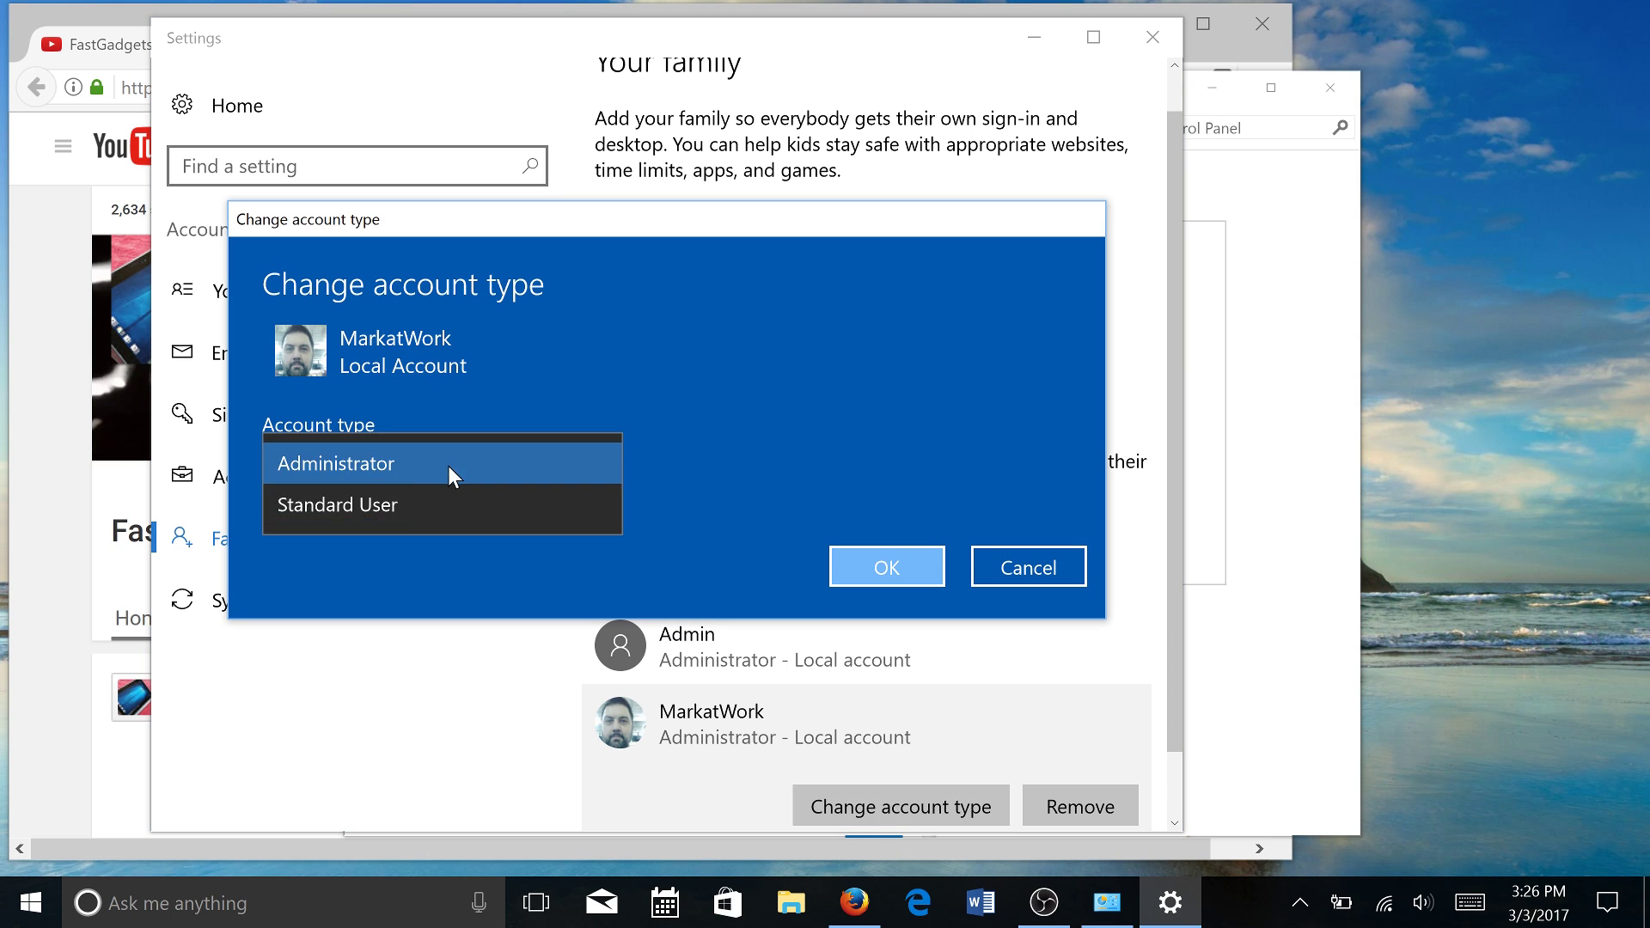
{"action": "left_click", "coordinate": [404, 507]}
{"action": "left_click", "coordinate": [887, 569]}
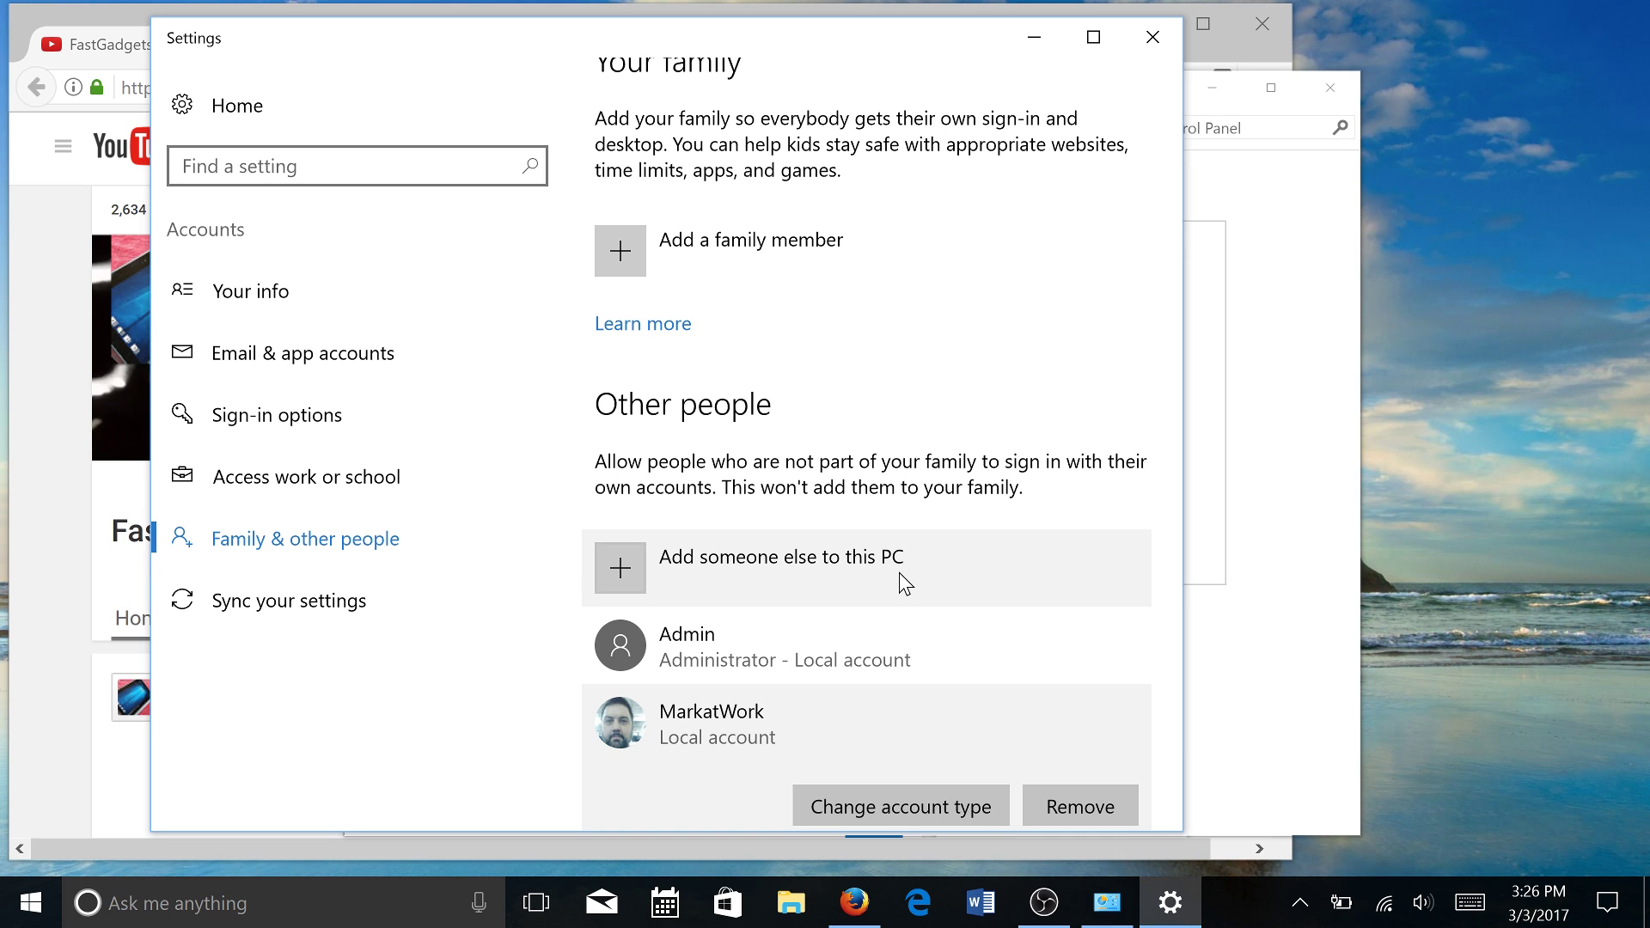
{"action": "key", "text": "alt+F4"}
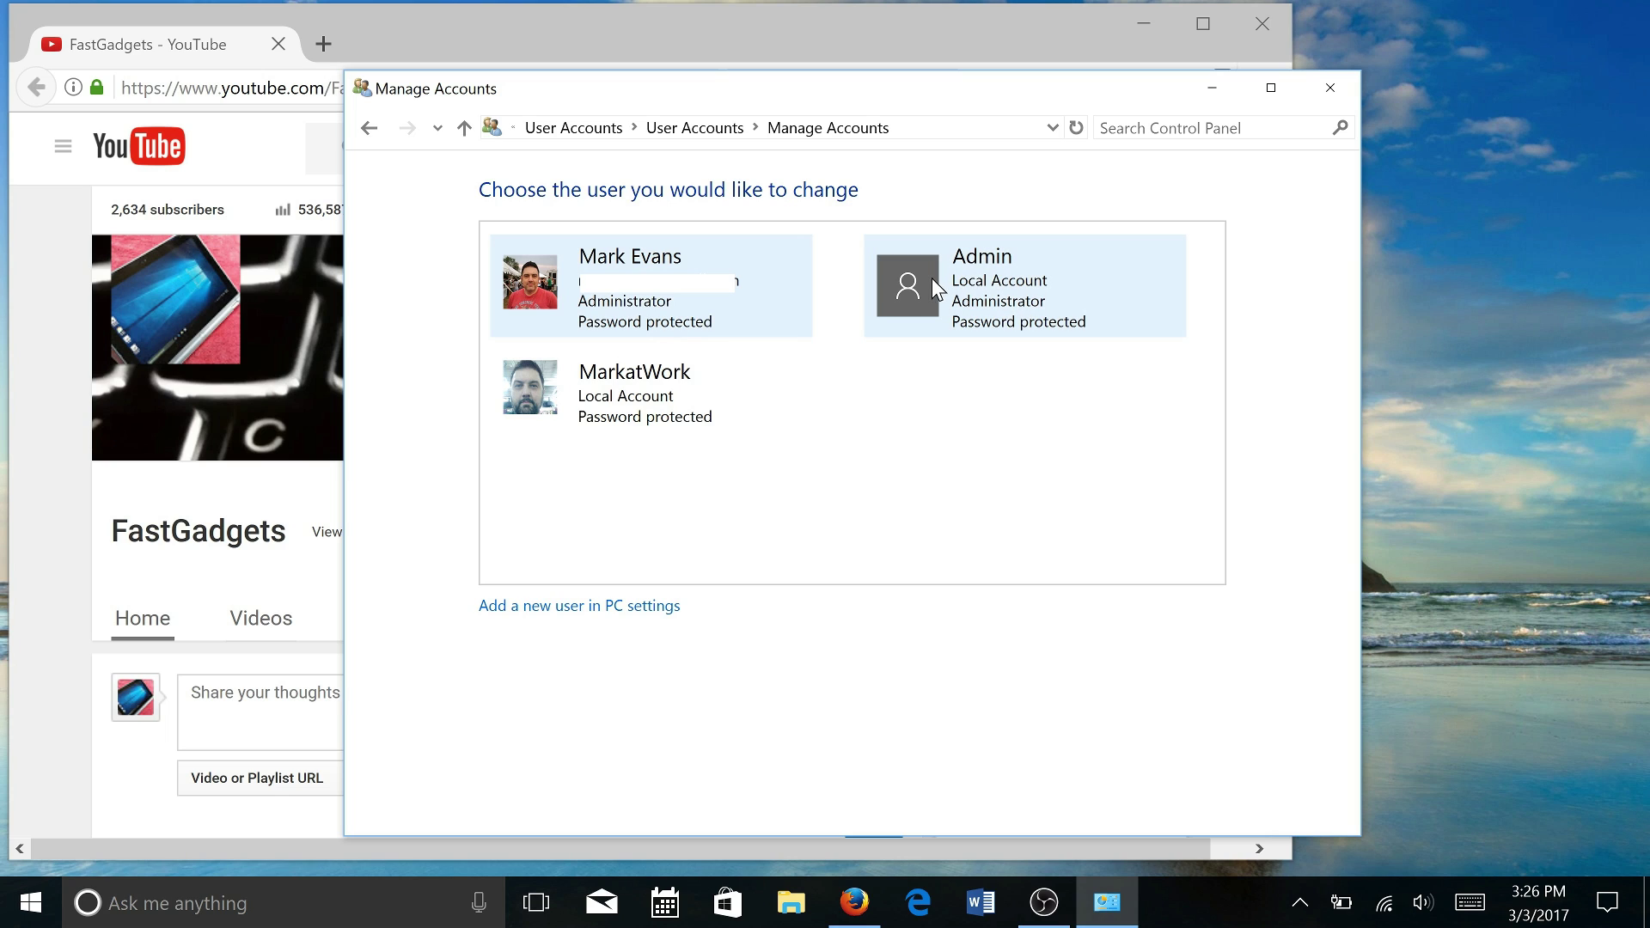
{"action": "left_click", "coordinate": [1341, 86]}
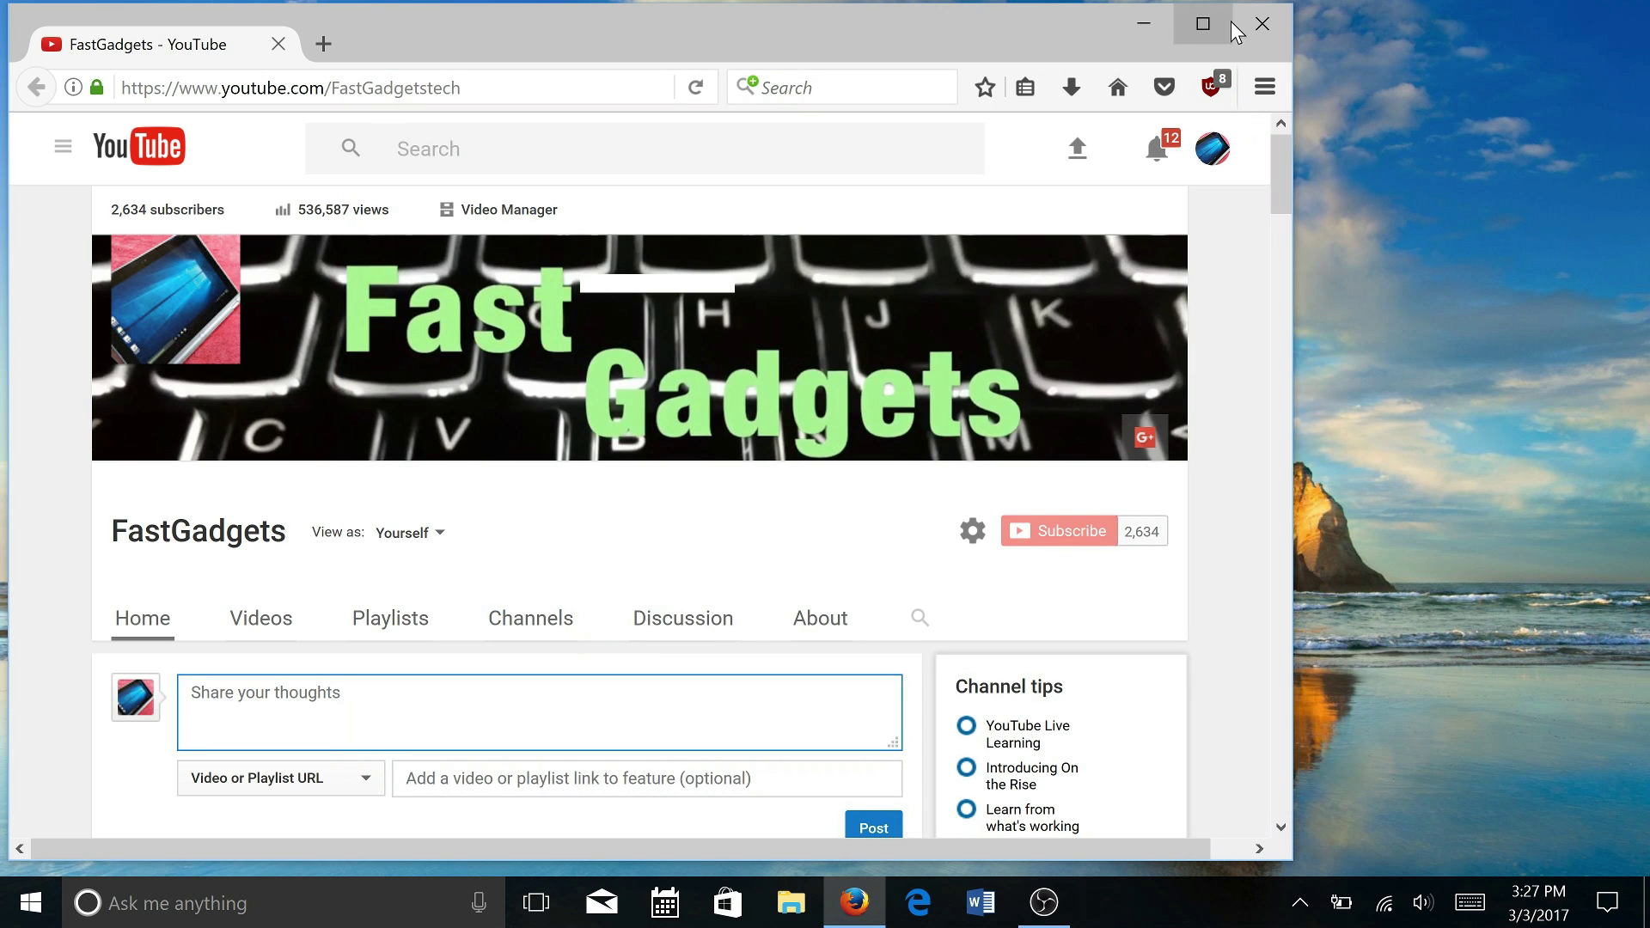
{"action": "left_click", "coordinate": [1272, 21]}
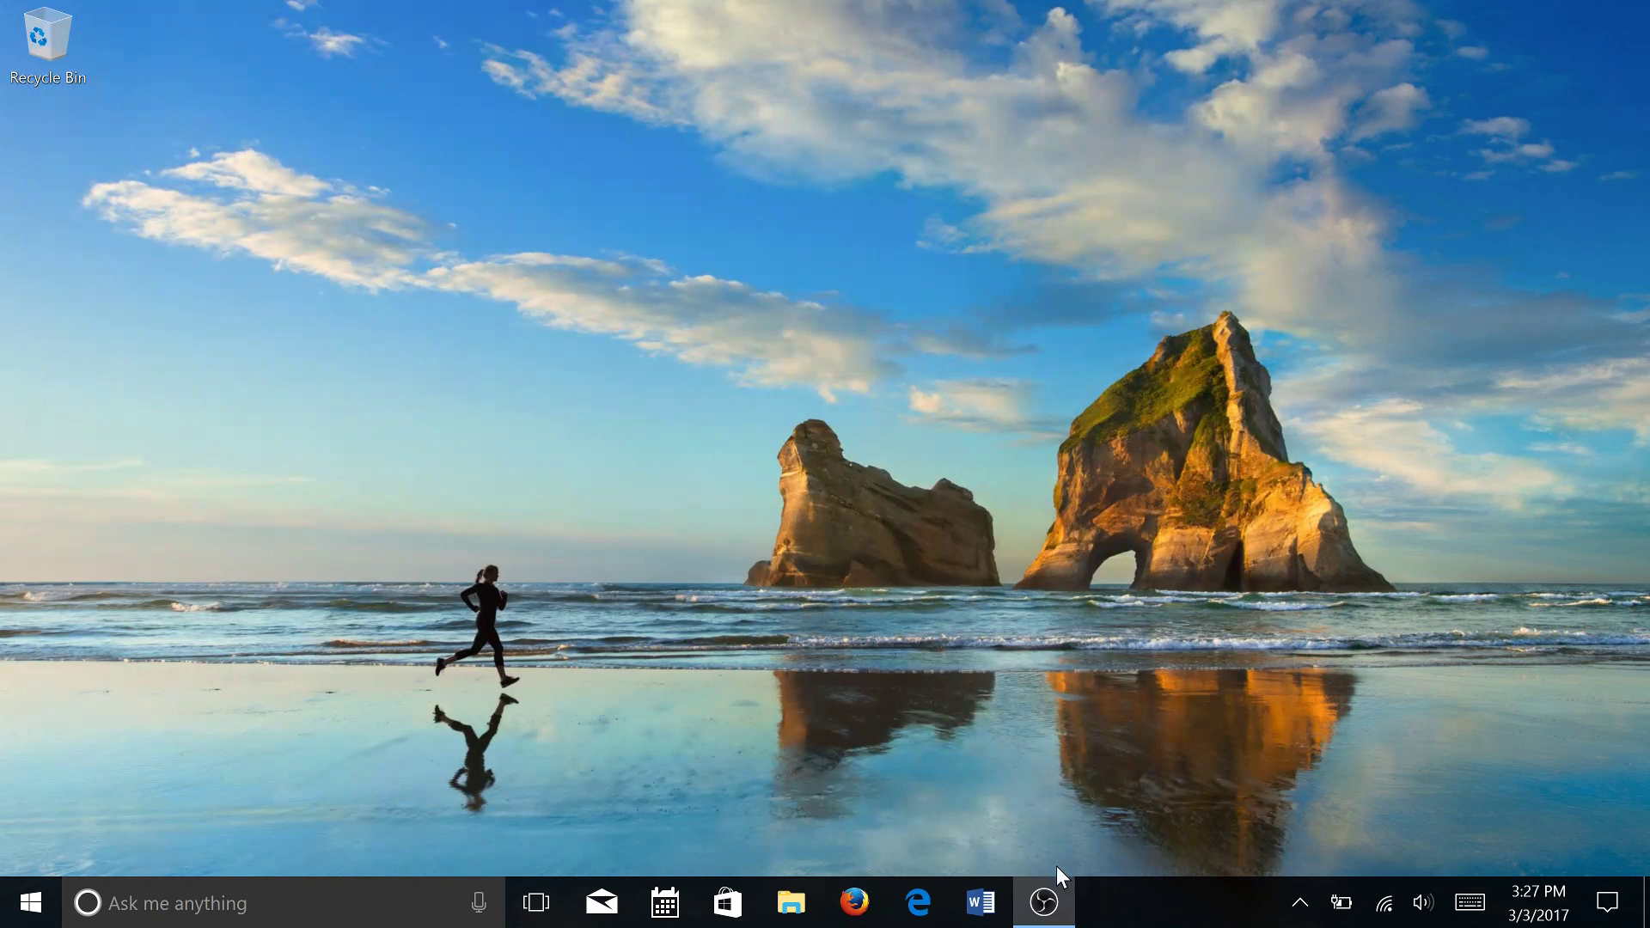
{"action": "mouse_move", "coordinate": [1046, 905]}
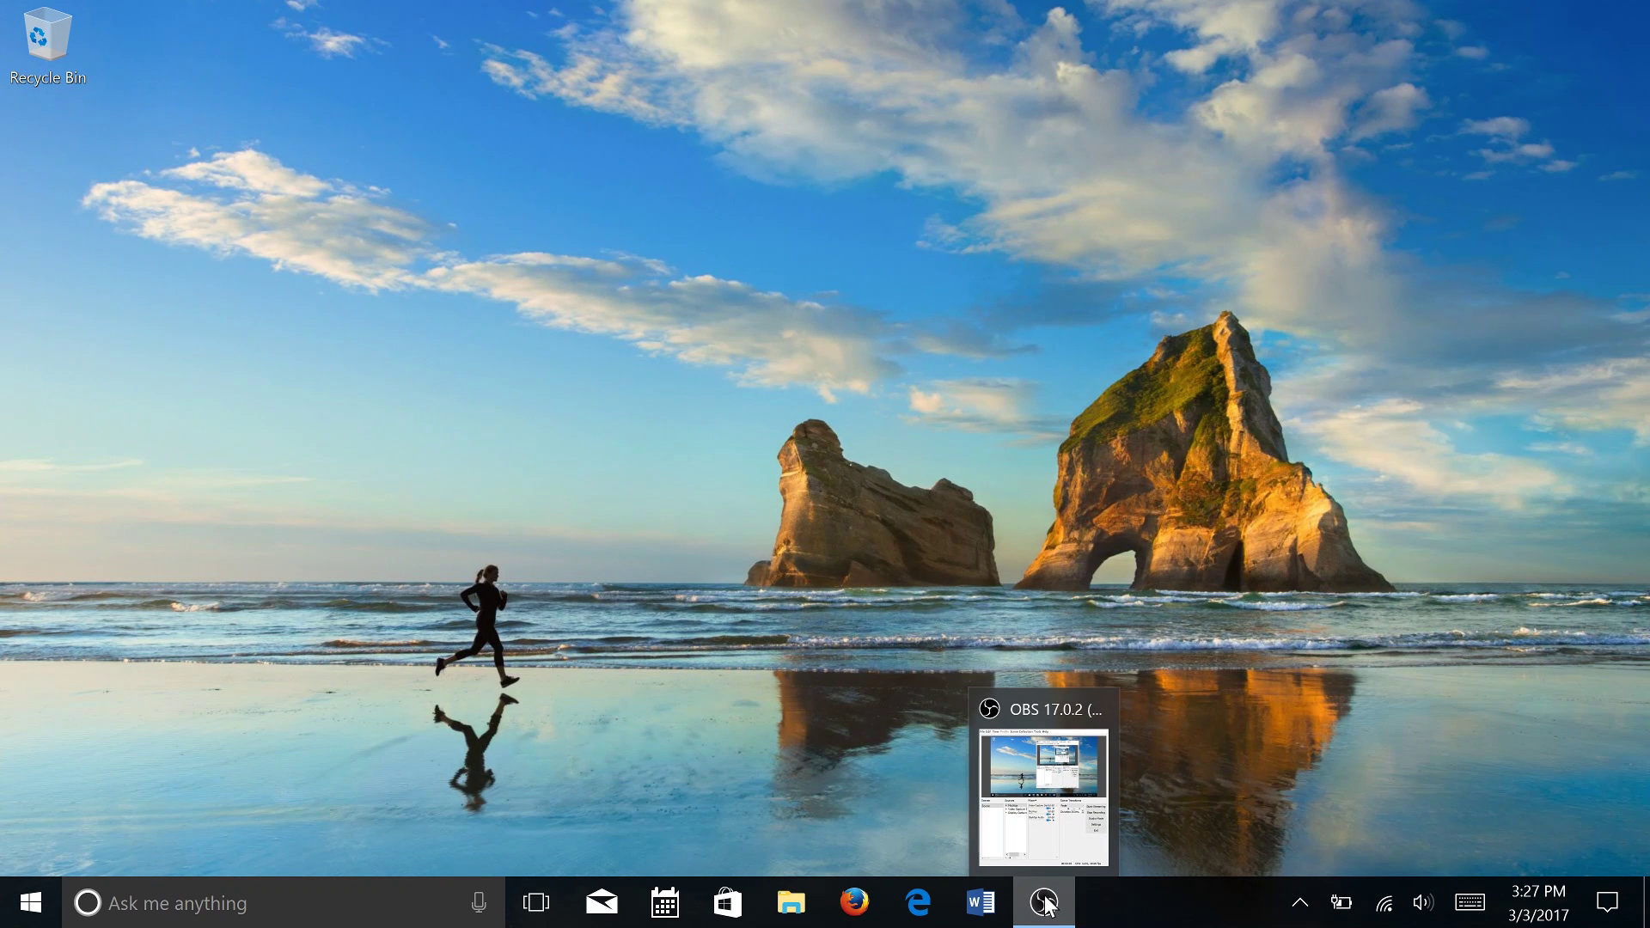
{"action": "left_click", "coordinate": [1047, 905]}
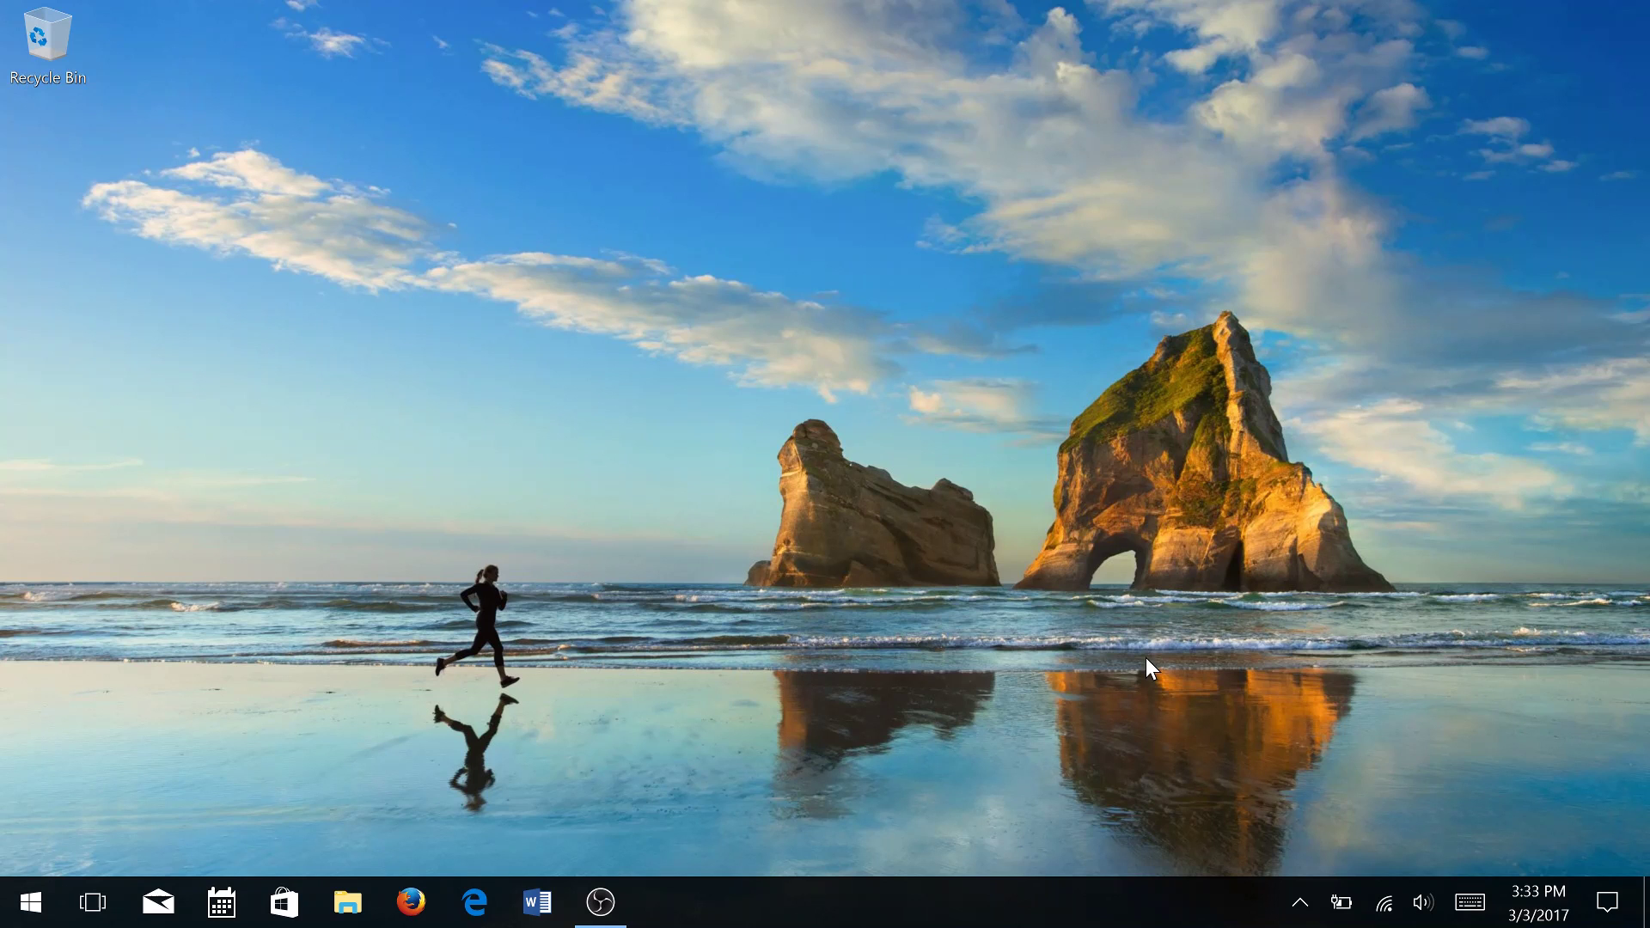
Check the Start menu account list showing Admin and MarkatWork, then return to Start search
{"action": "left_click", "coordinate": [39, 908]}
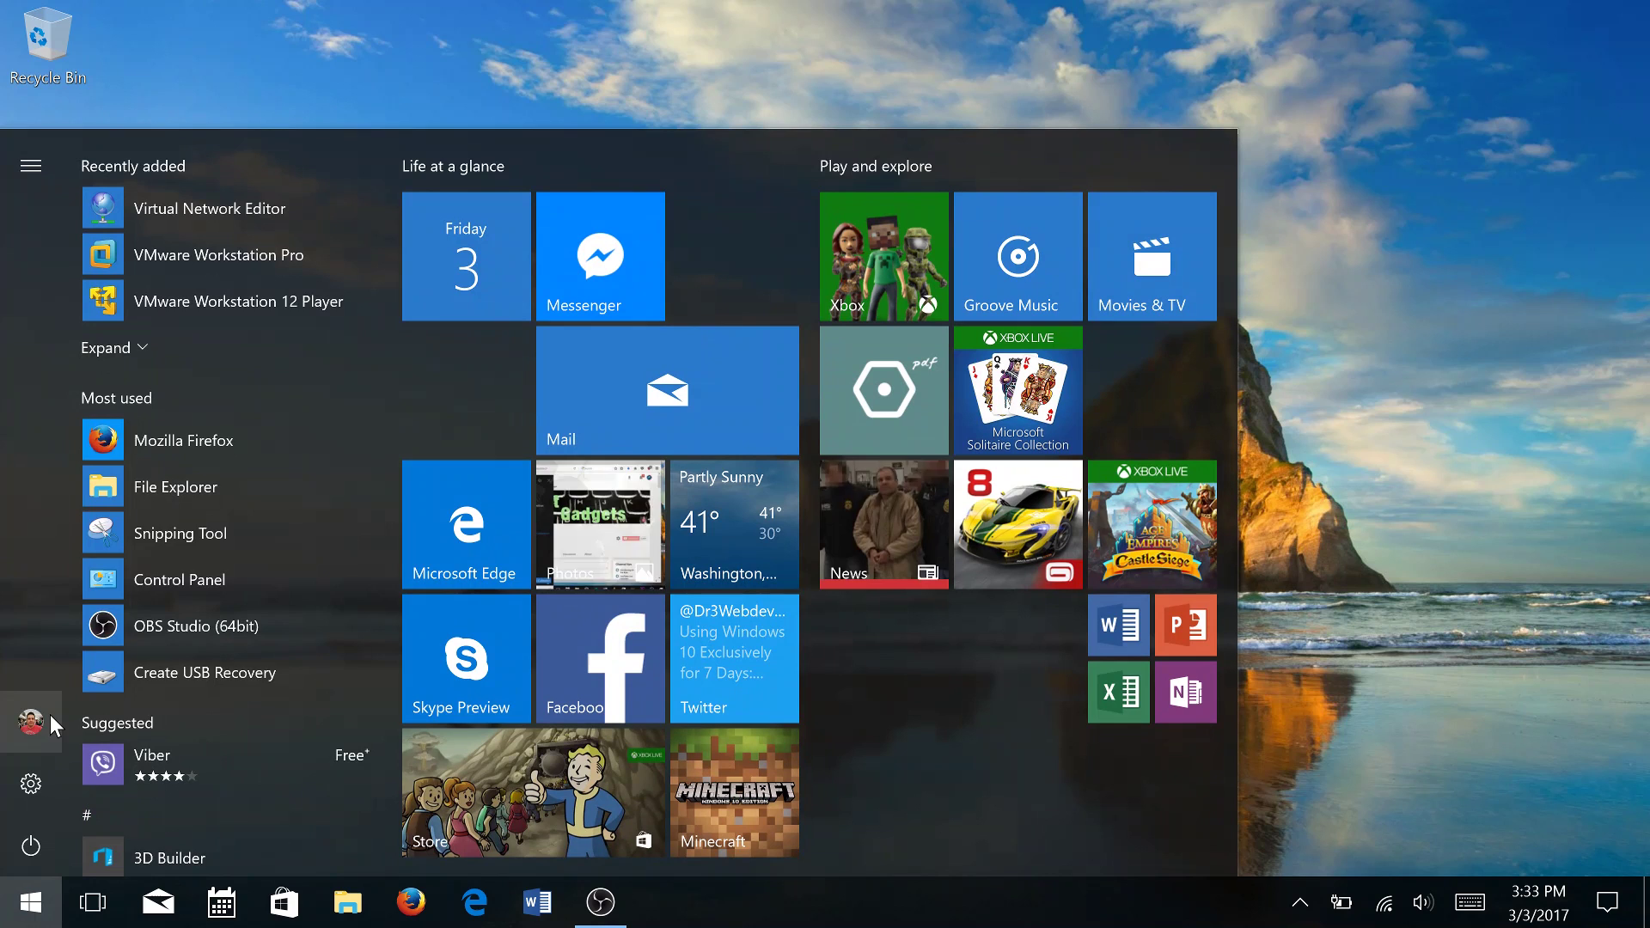
{"action": "left_click", "coordinate": [35, 720]}
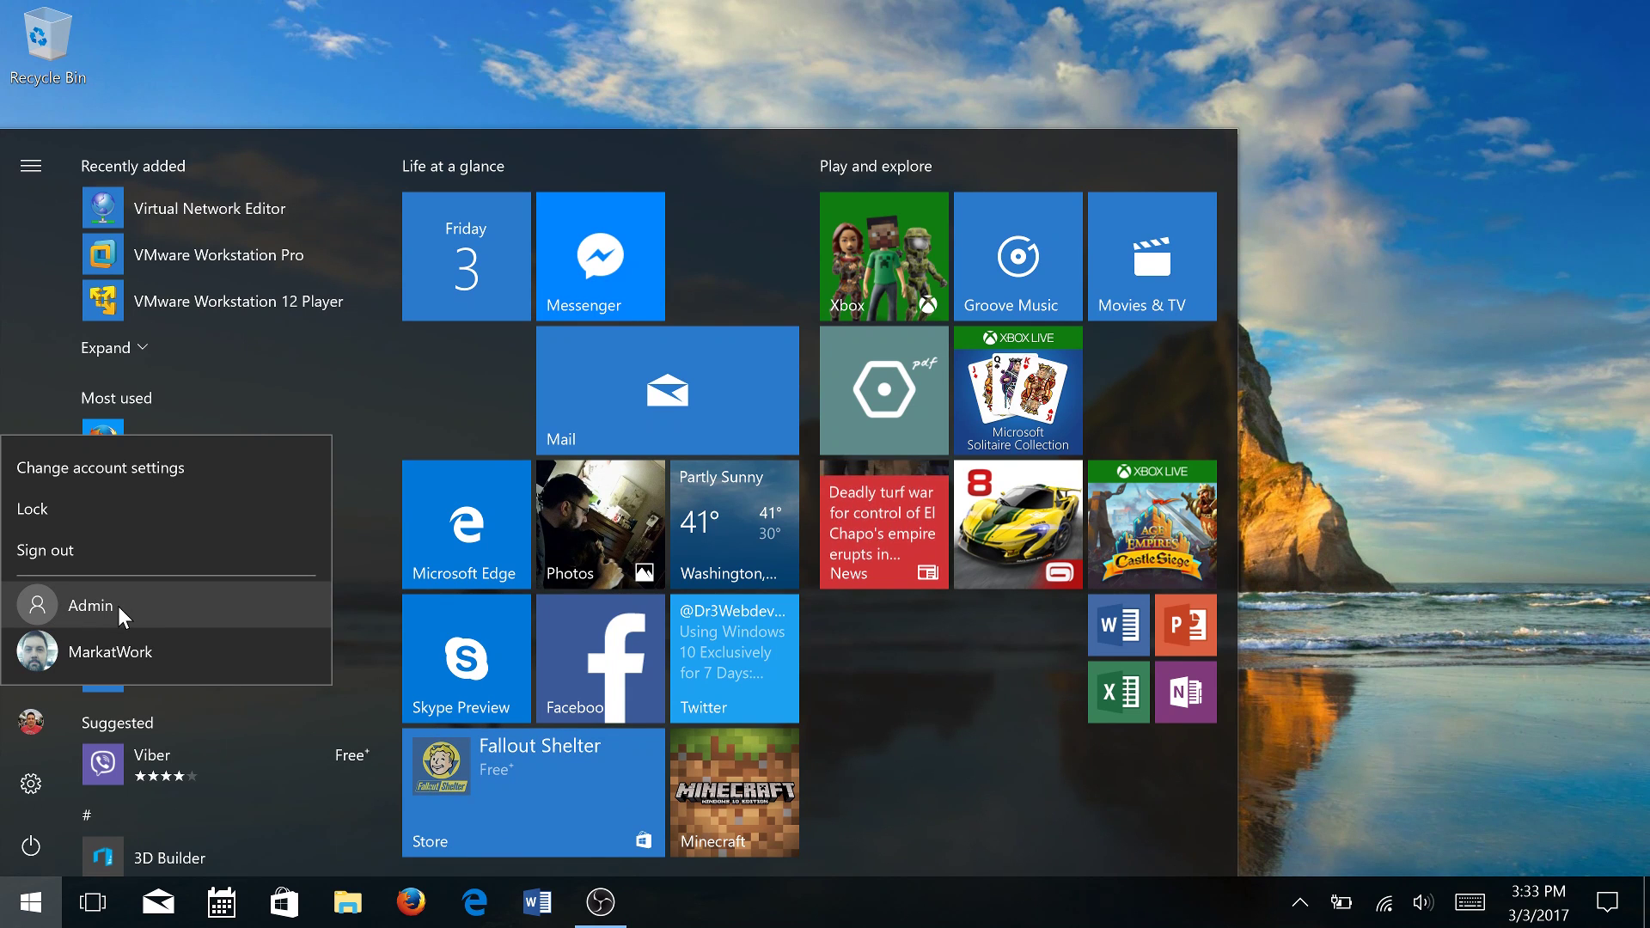
{"action": "key", "text": "super"}
{"action": "key", "text": "super"}
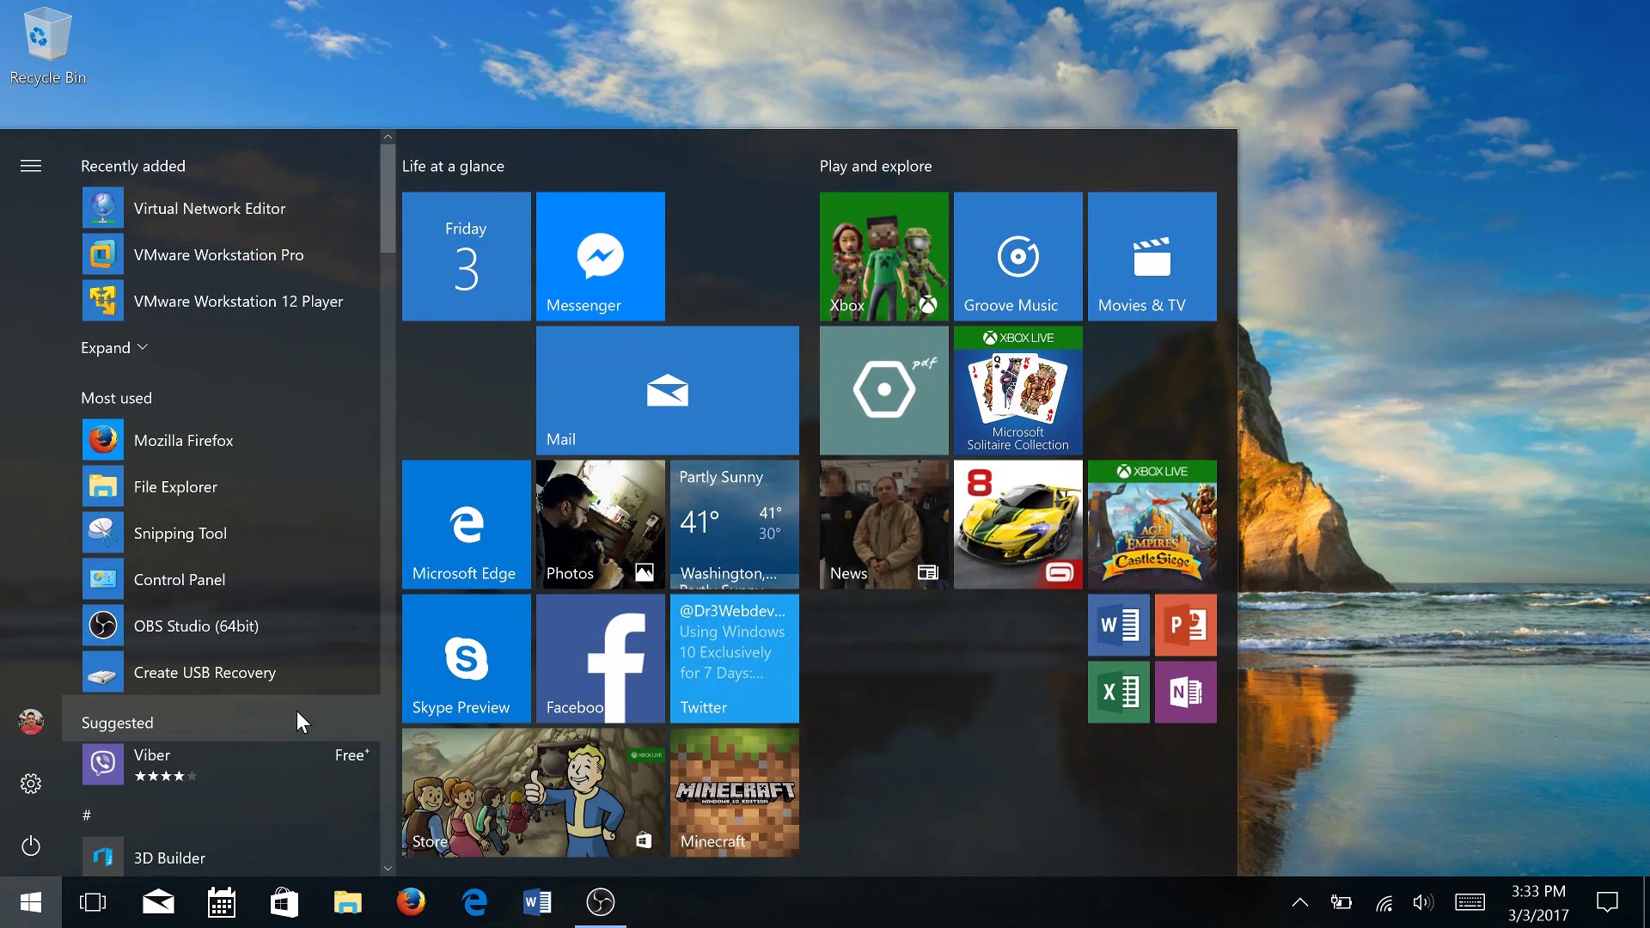
{"action": "key", "text": "super"}
Search 'network' and open the Wi-Fi adapter's status from Network Connections
{"action": "type", "text": "network"}
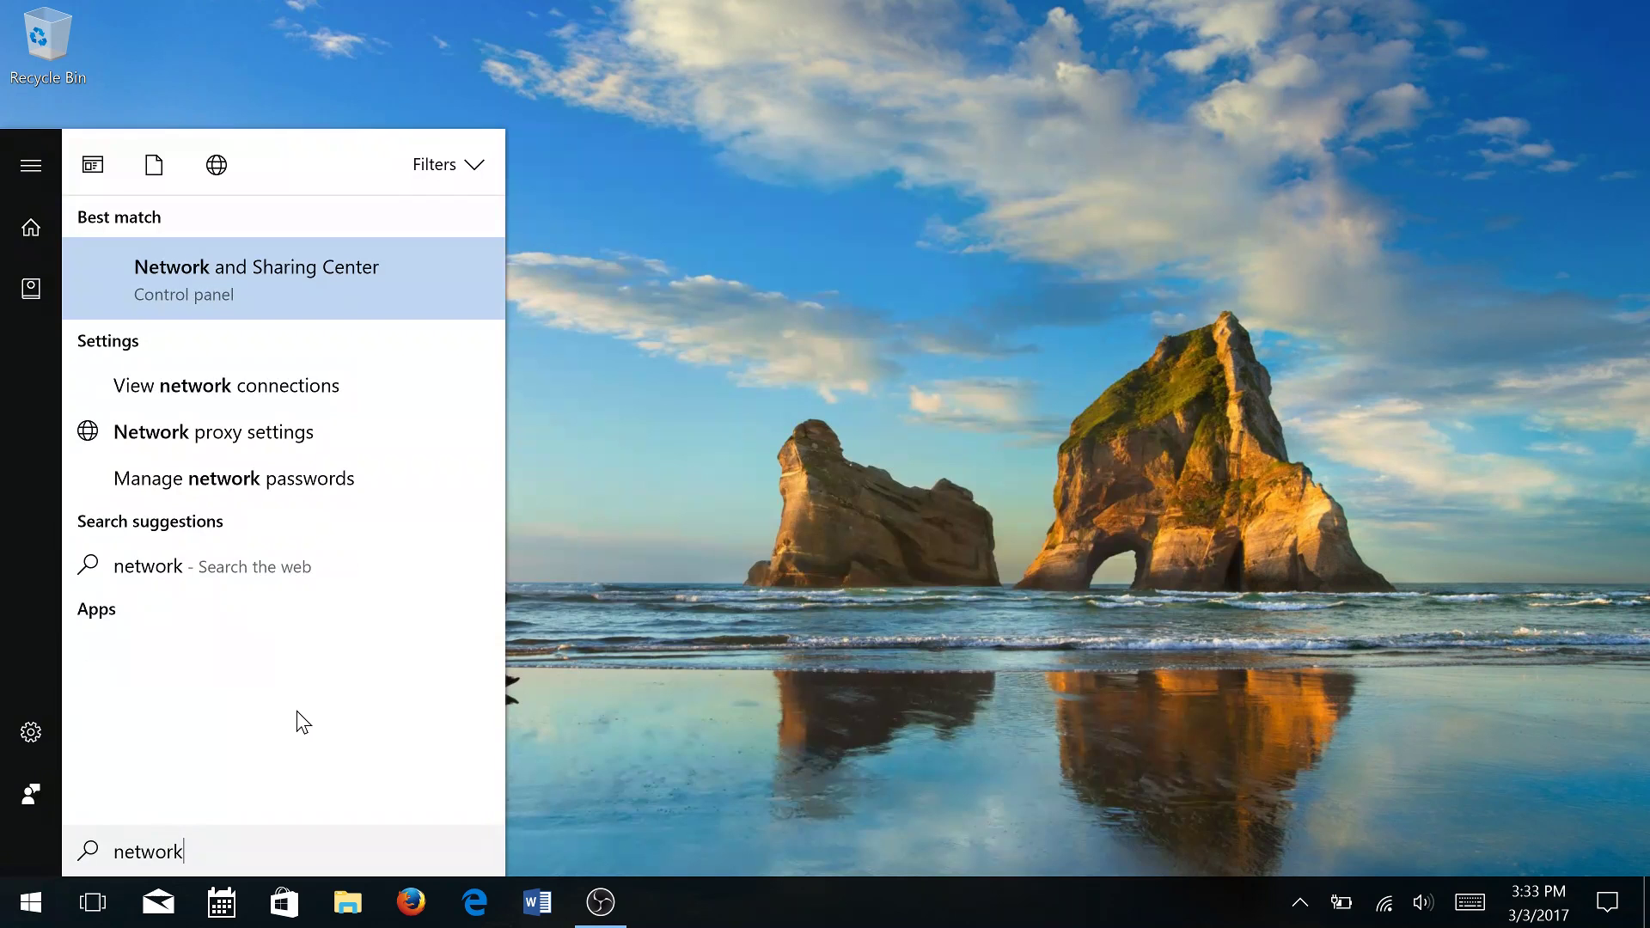
{"action": "left_click", "coordinate": [228, 295]}
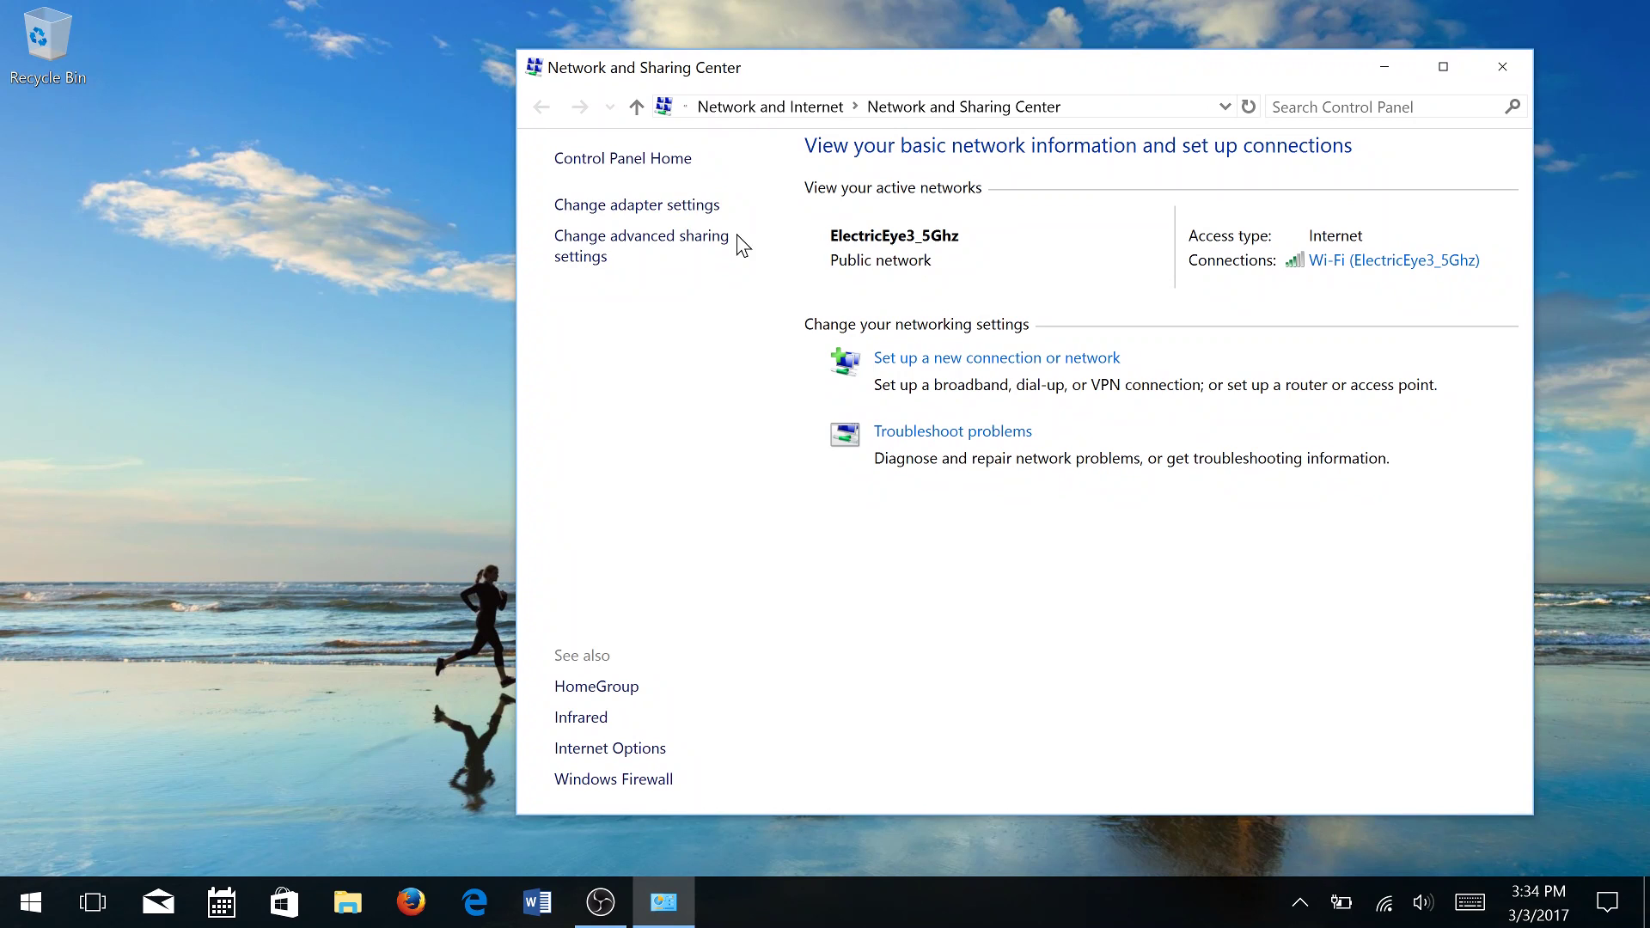
{"action": "left_click", "coordinate": [683, 206]}
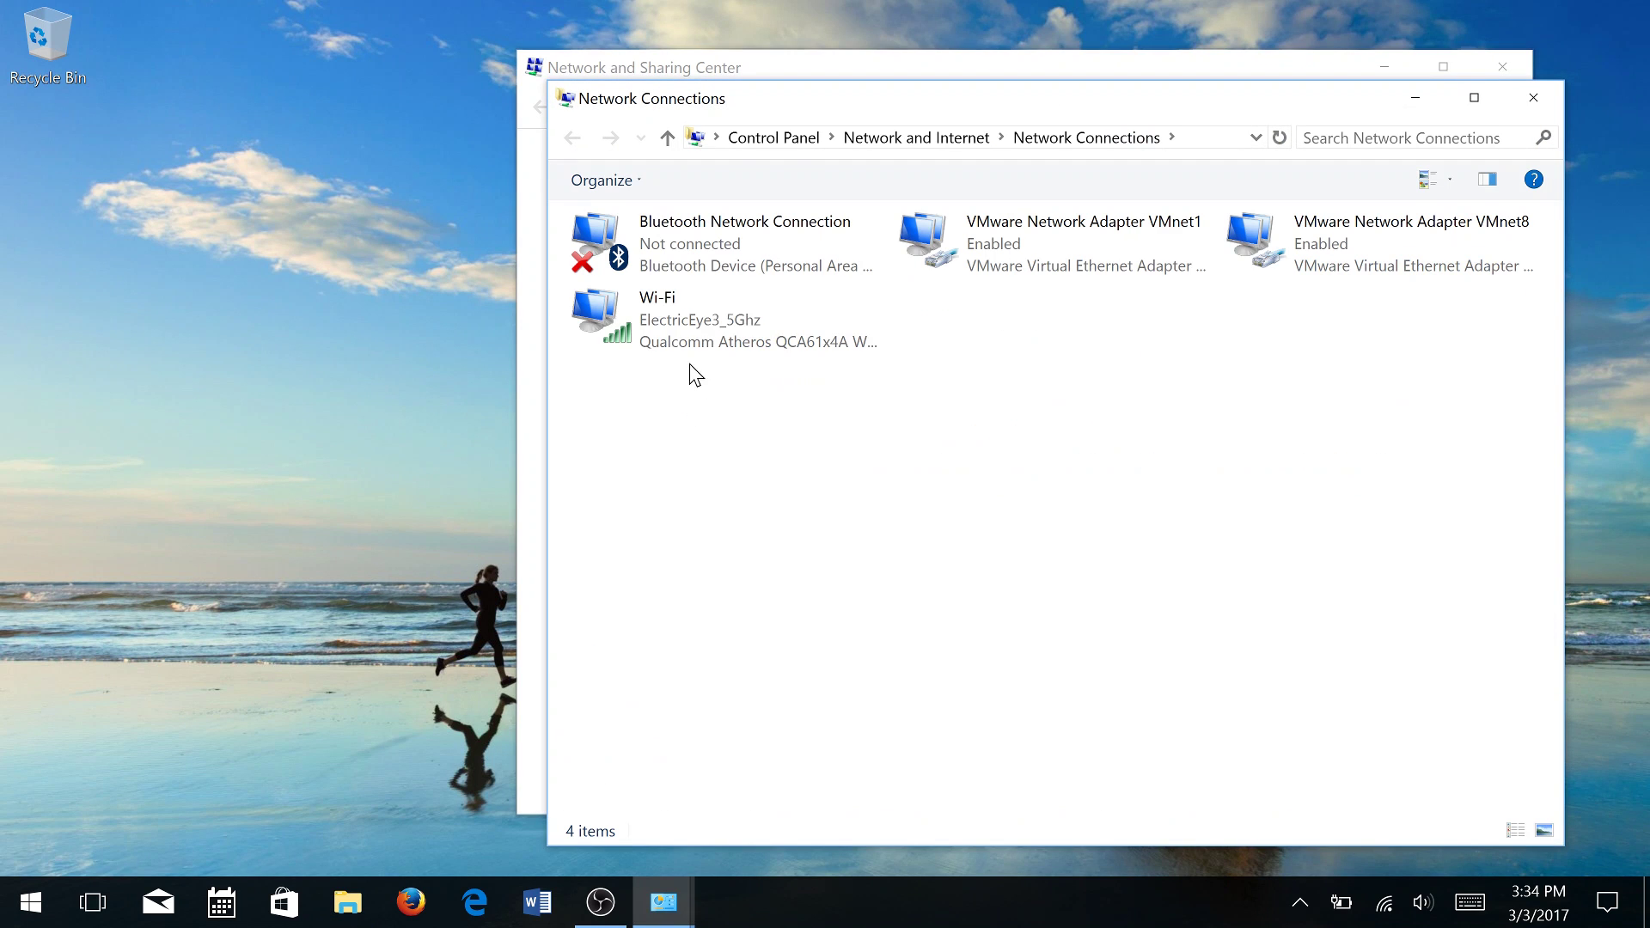
{"action": "double_click", "coordinate": [685, 344]}
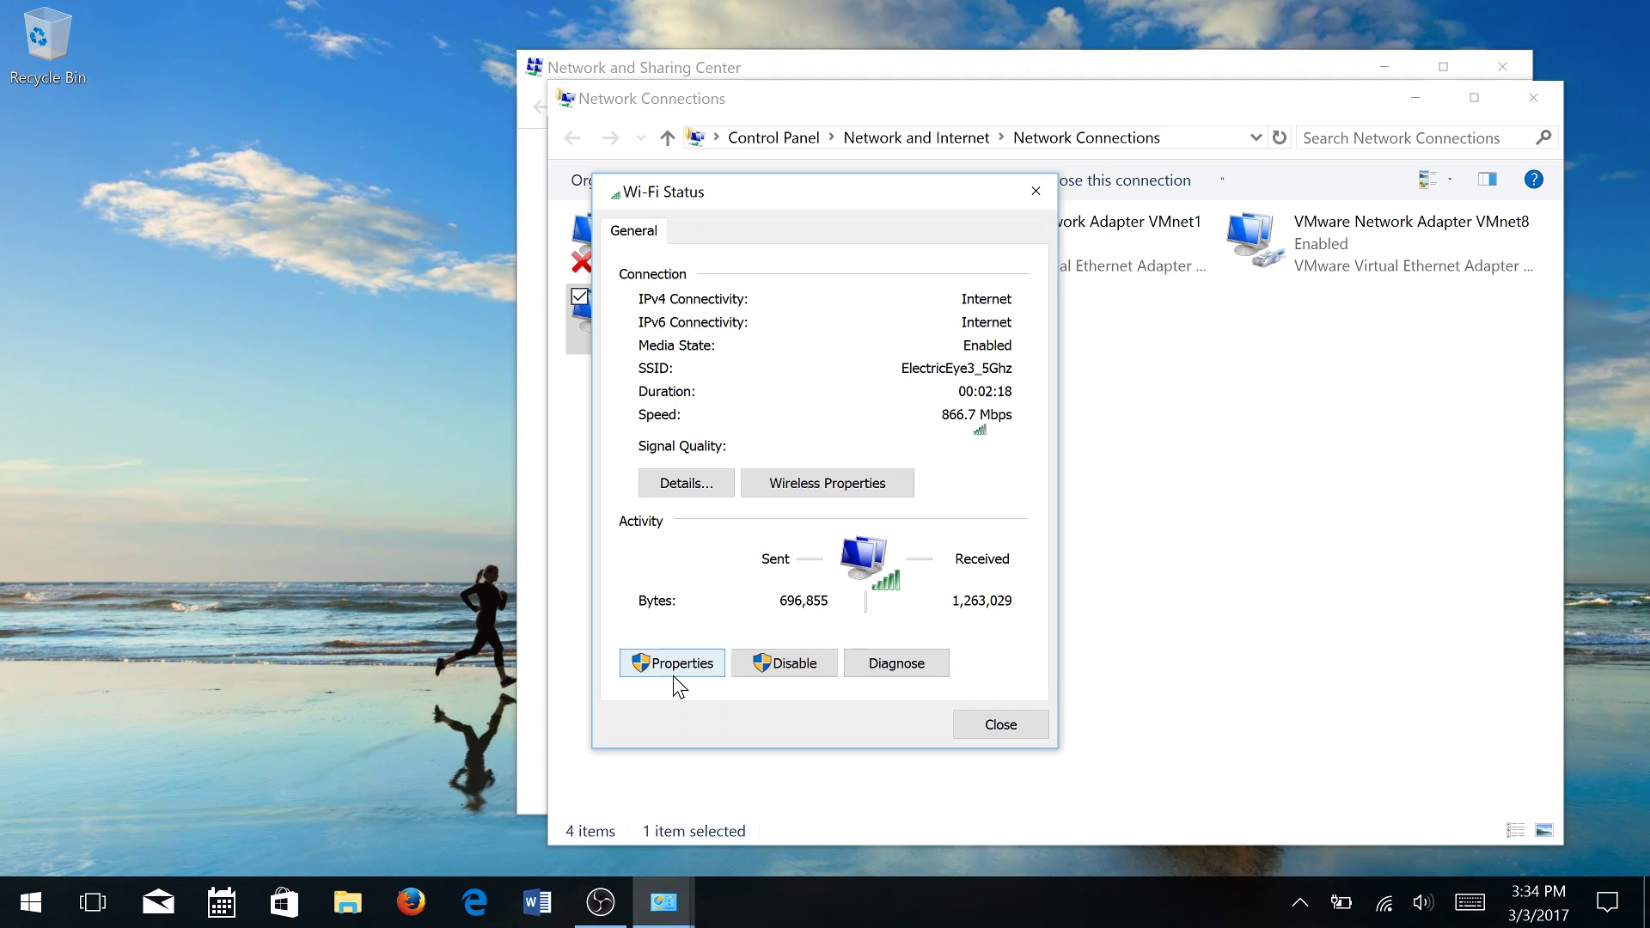
Review the Wi-Fi properties, then close both Wi-Fi dialogs without changes
{"action": "left_click", "coordinate": [673, 667]}
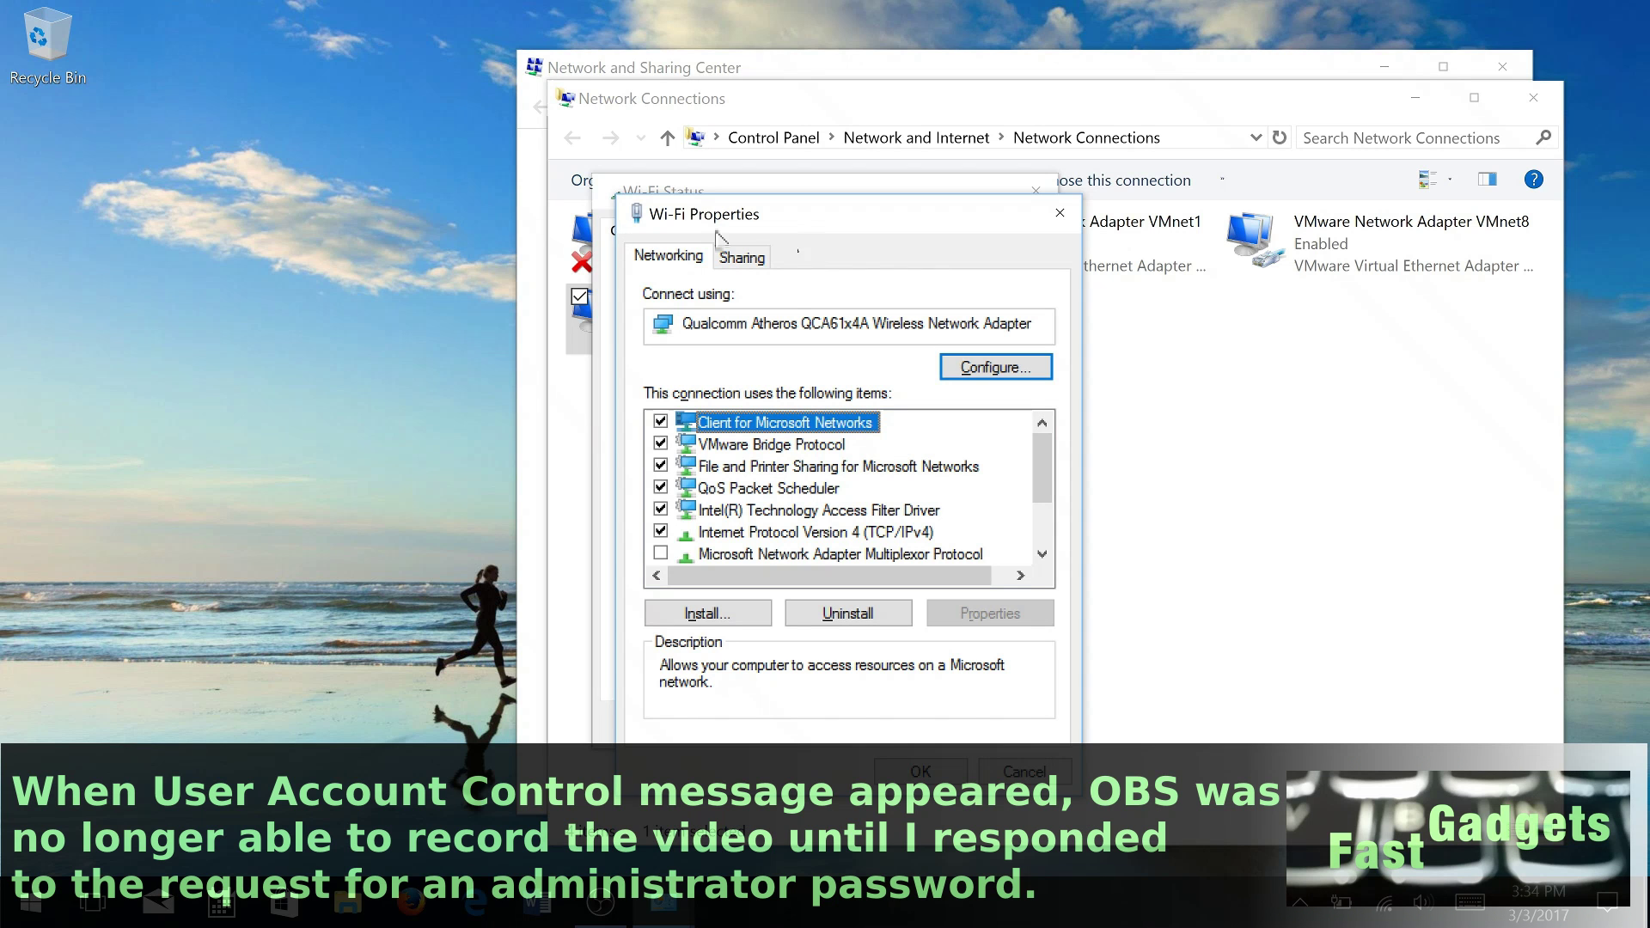
{"action": "left_click_drag", "start_coordinate": [818, 217], "coordinate": [404, 124]}
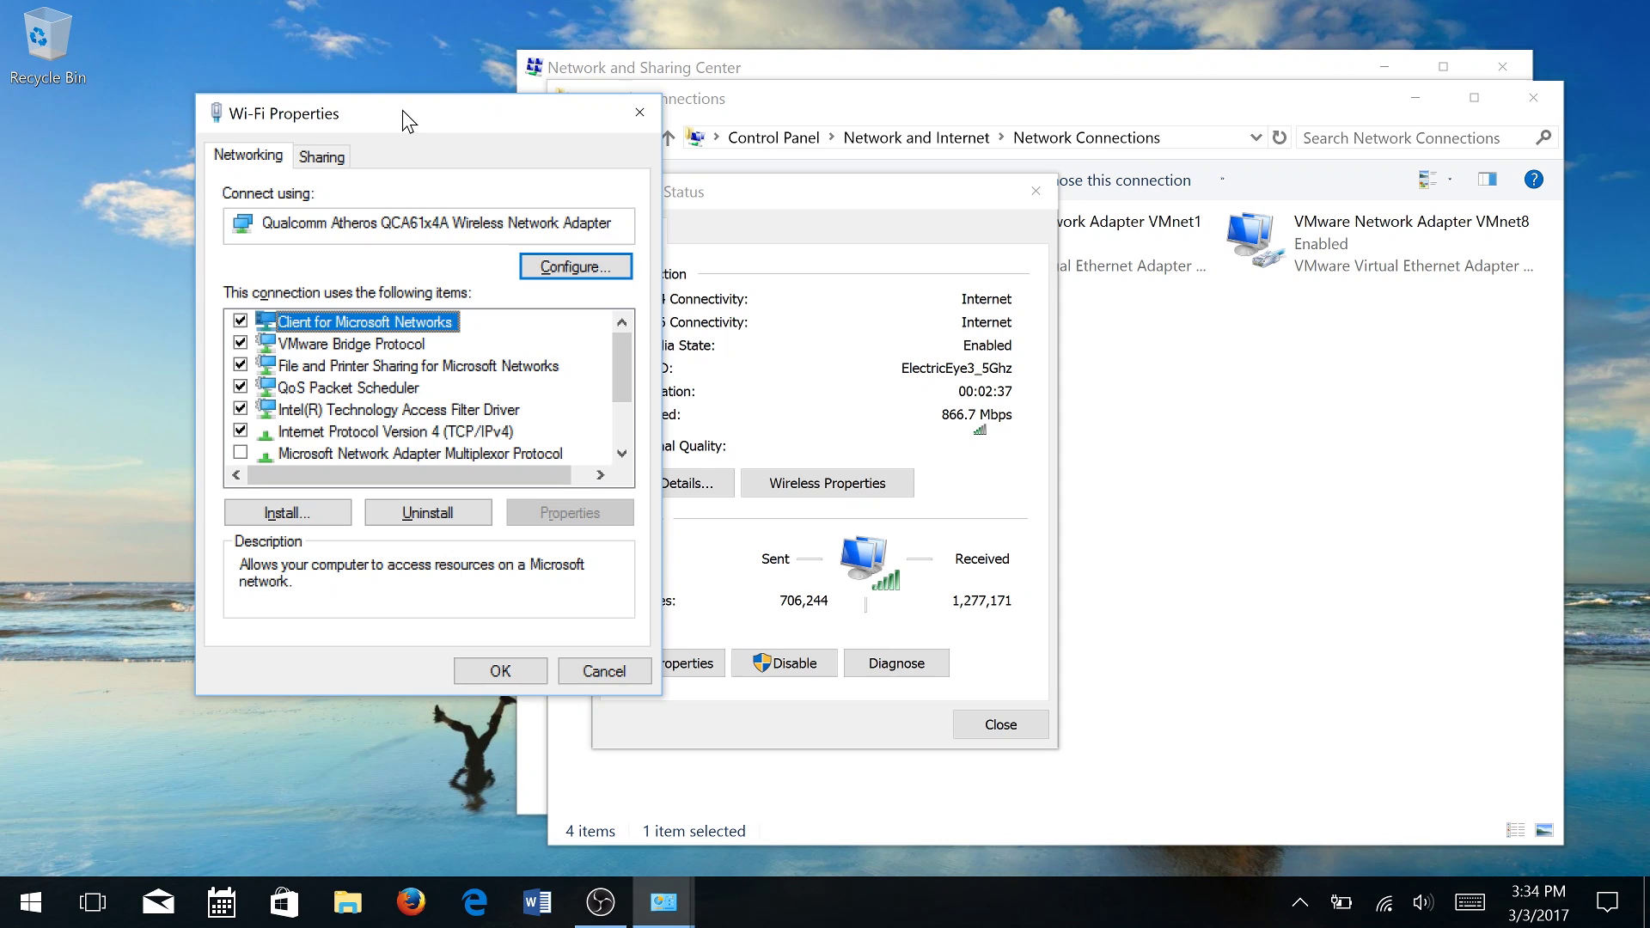
{"action": "left_click", "coordinate": [595, 679]}
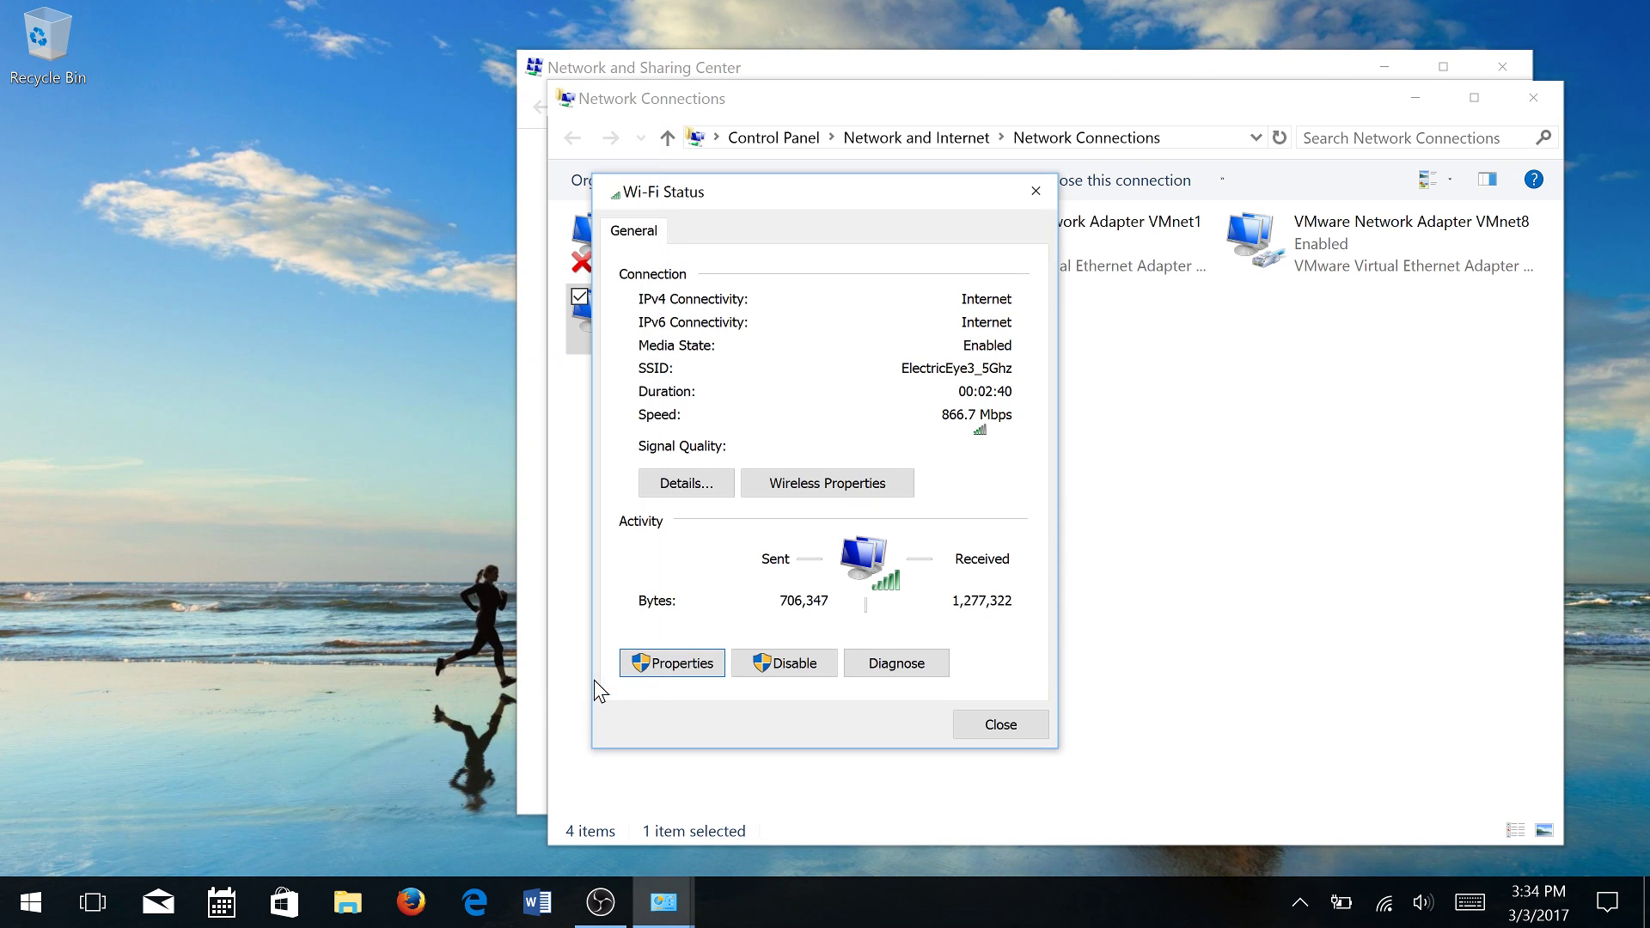
{"action": "left_click", "coordinate": [1011, 733]}
{"action": "left_click", "coordinate": [1112, 654]}
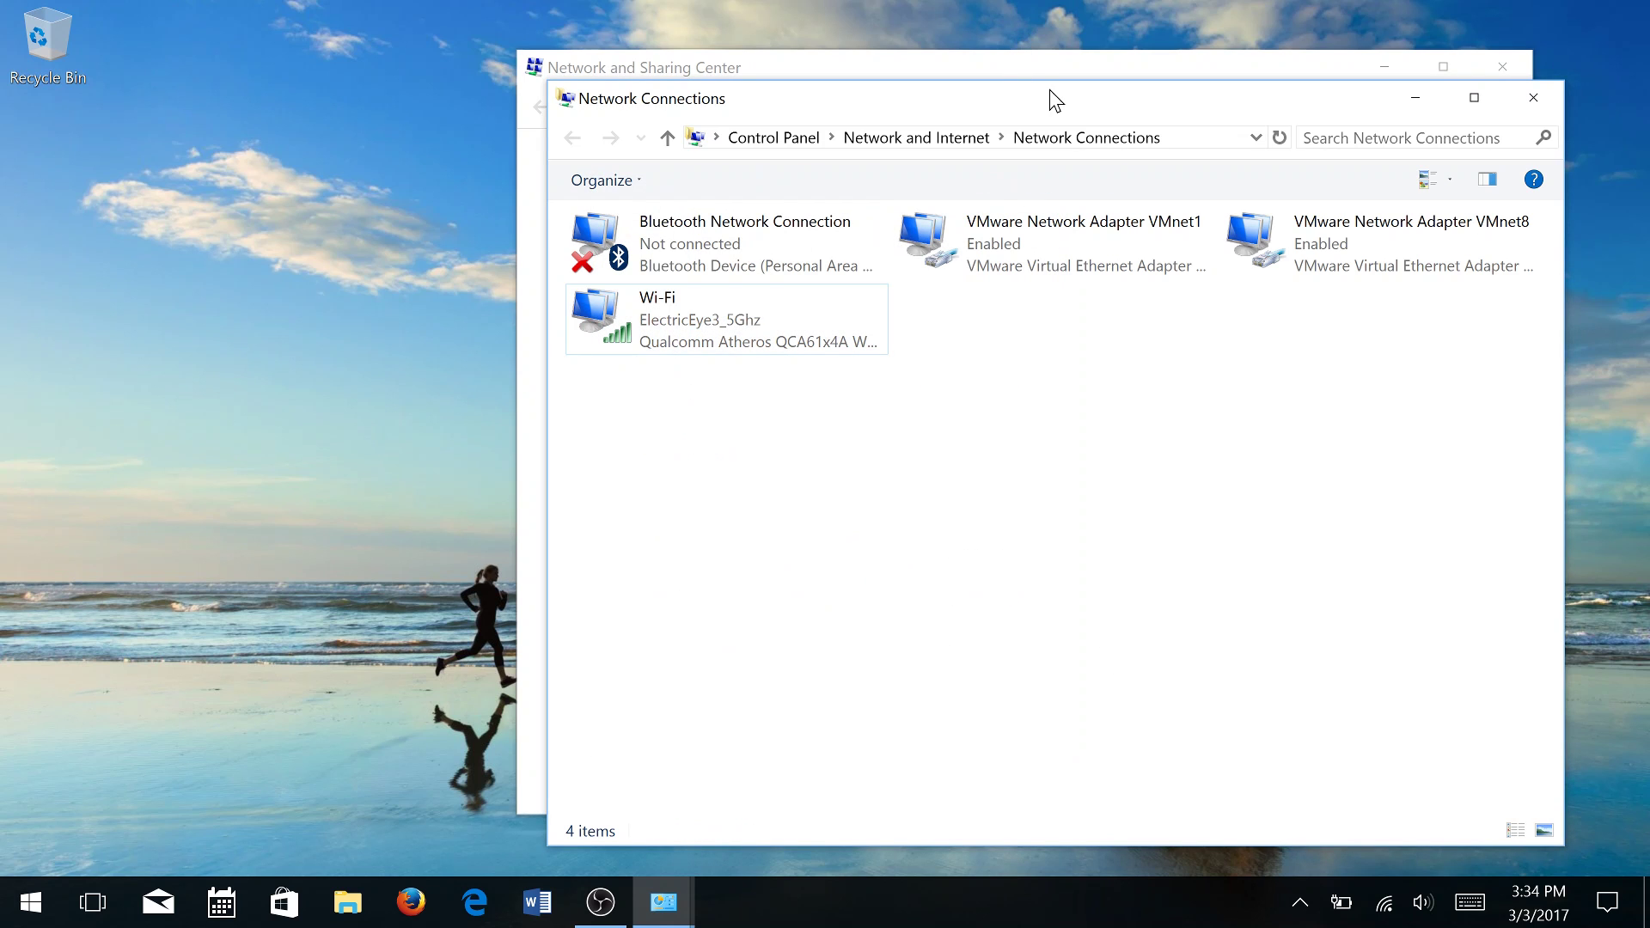
Close Network Connections and shift the Network and Sharing Center window left
{"action": "left_click_drag", "start_coordinate": [1049, 89], "coordinate": [900, 95]}
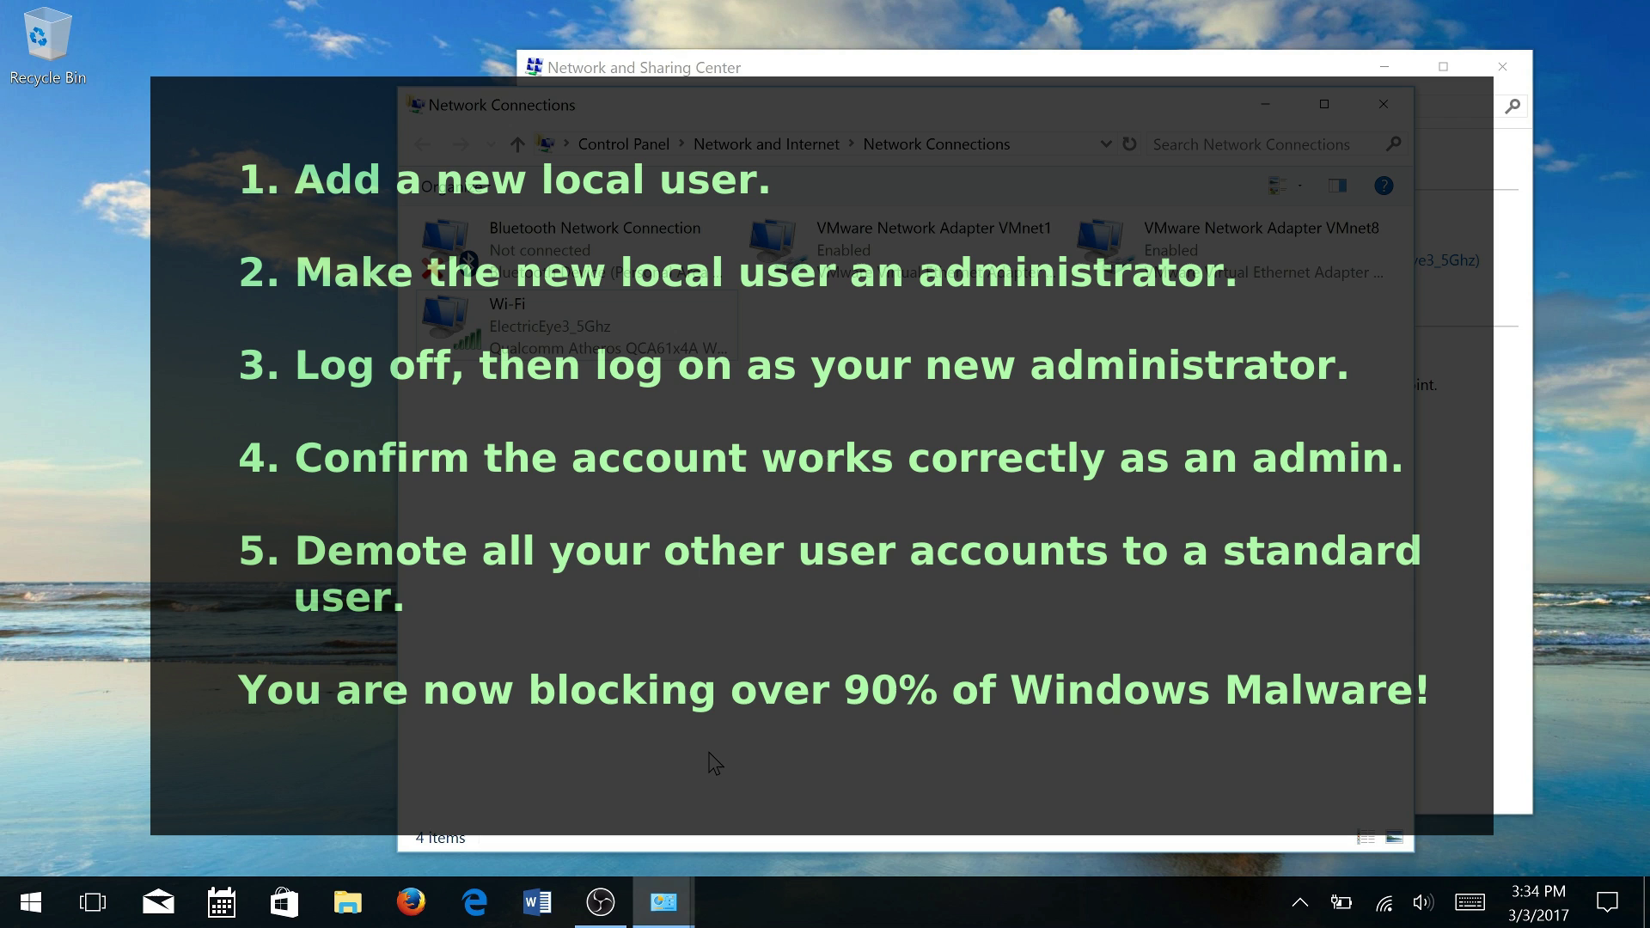
{"action": "left_click", "coordinate": [1386, 104]}
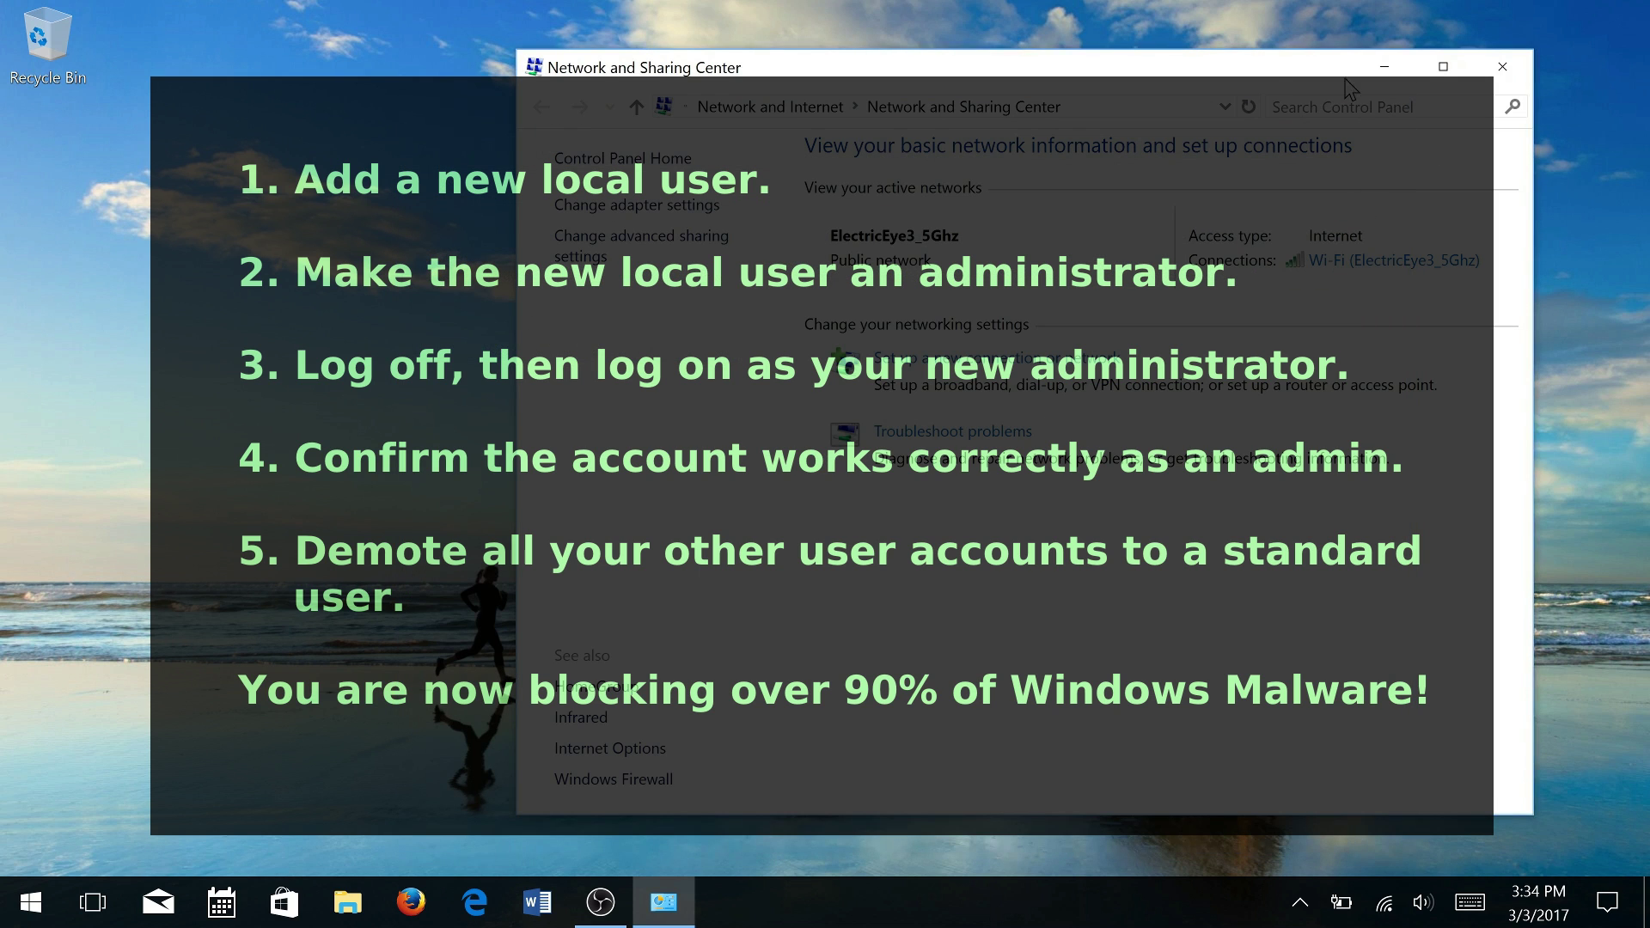
{"action": "left_click_drag", "start_coordinate": [1267, 79], "coordinate": [1221, 84]}
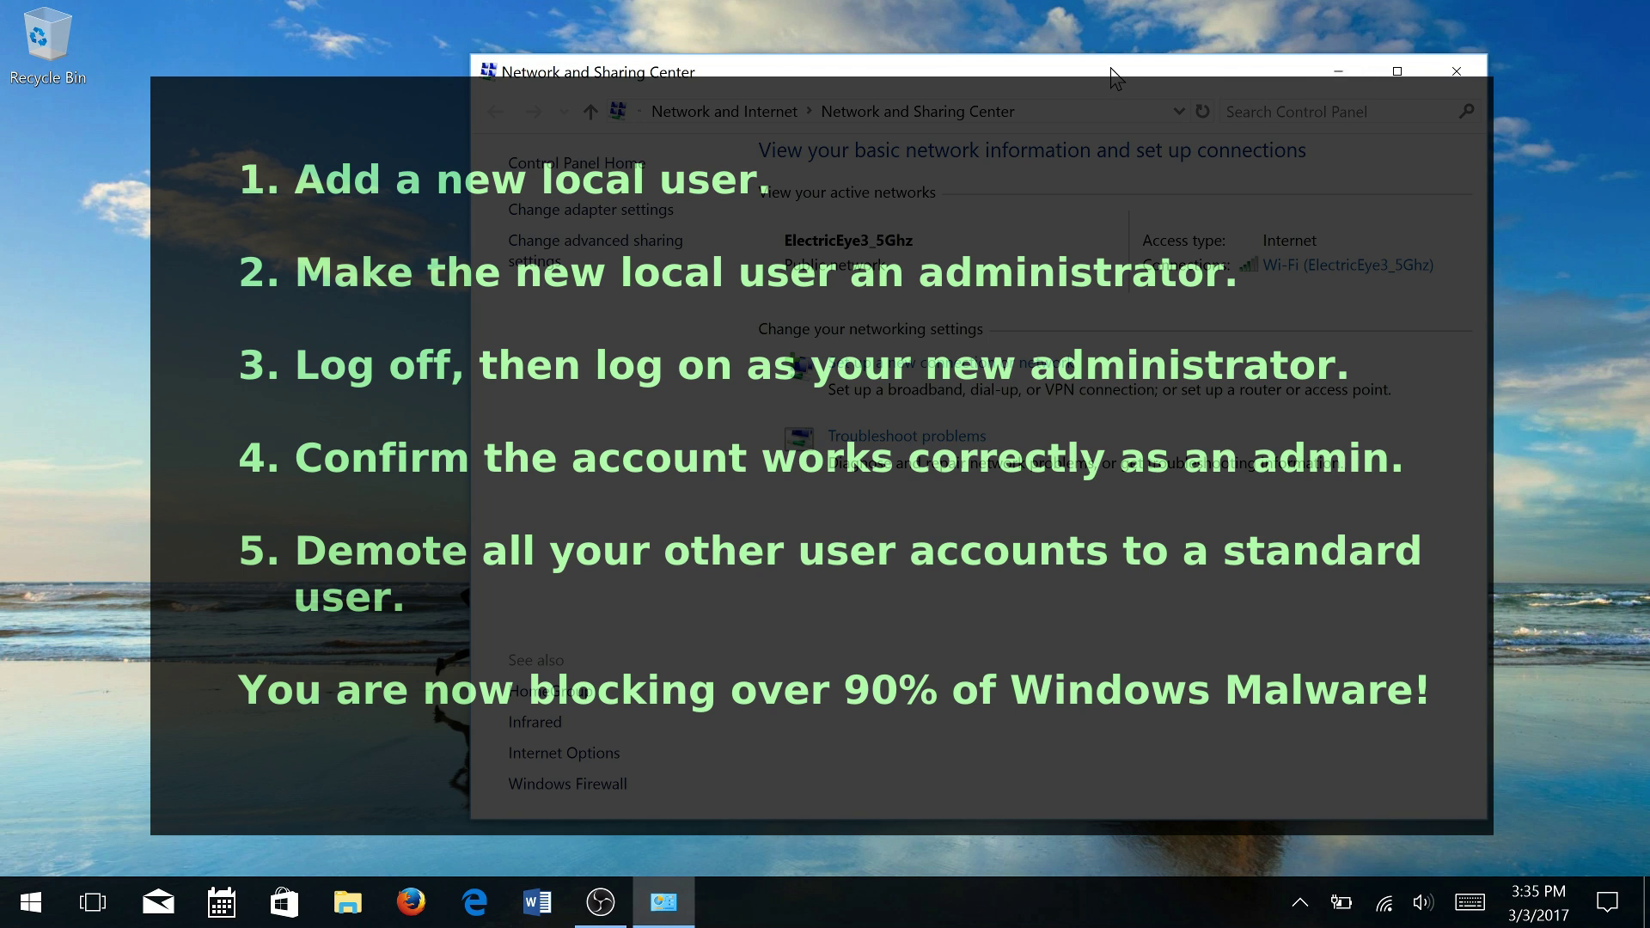
{"action": "left_click_drag", "start_coordinate": [1222, 83], "coordinate": [1083, 90]}
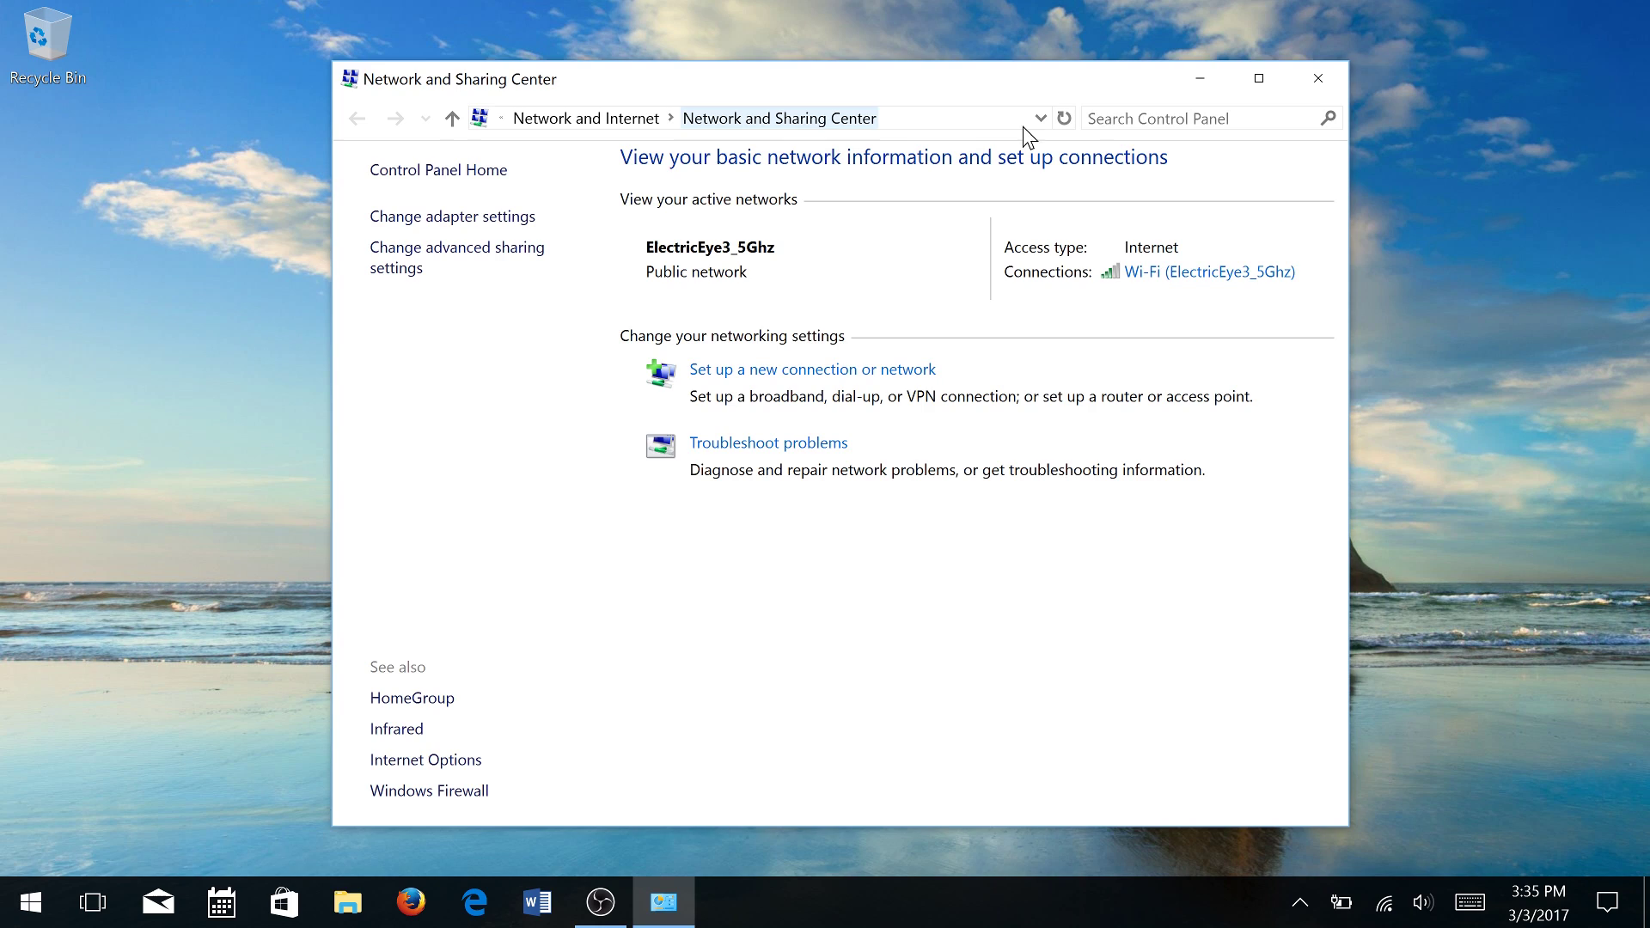
Close Network and Sharing Center and open User Accounts through a 'user' Start search
{"action": "left_click", "coordinate": [1315, 79]}
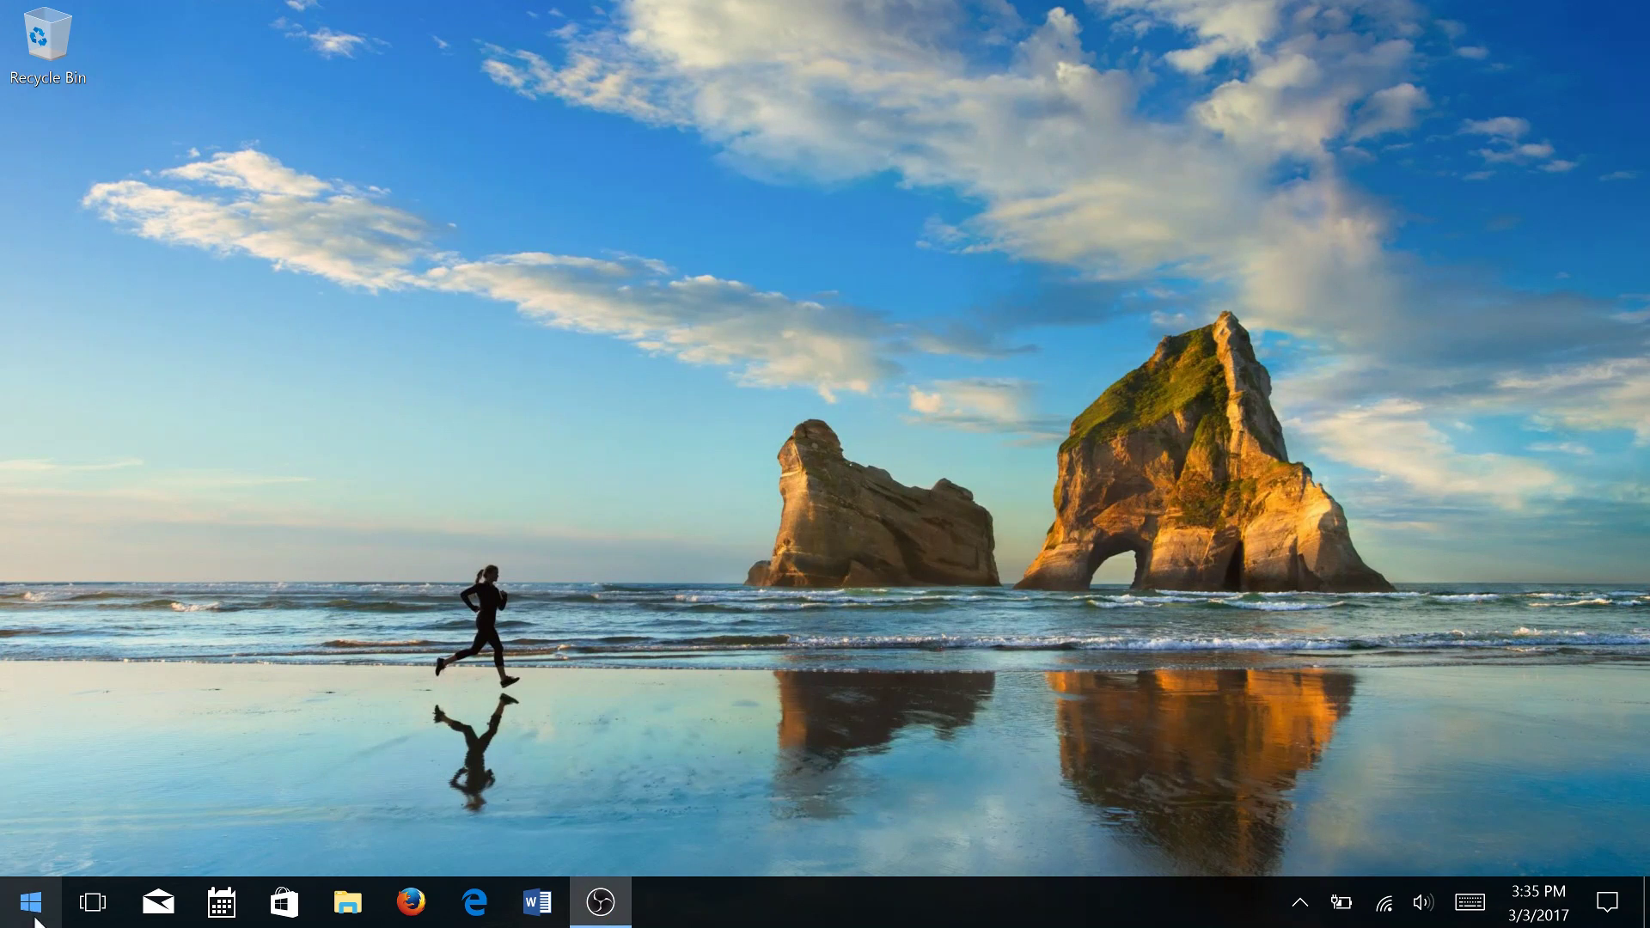
{"action": "left_click", "coordinate": [31, 903]}
{"action": "type", "text": "user"}
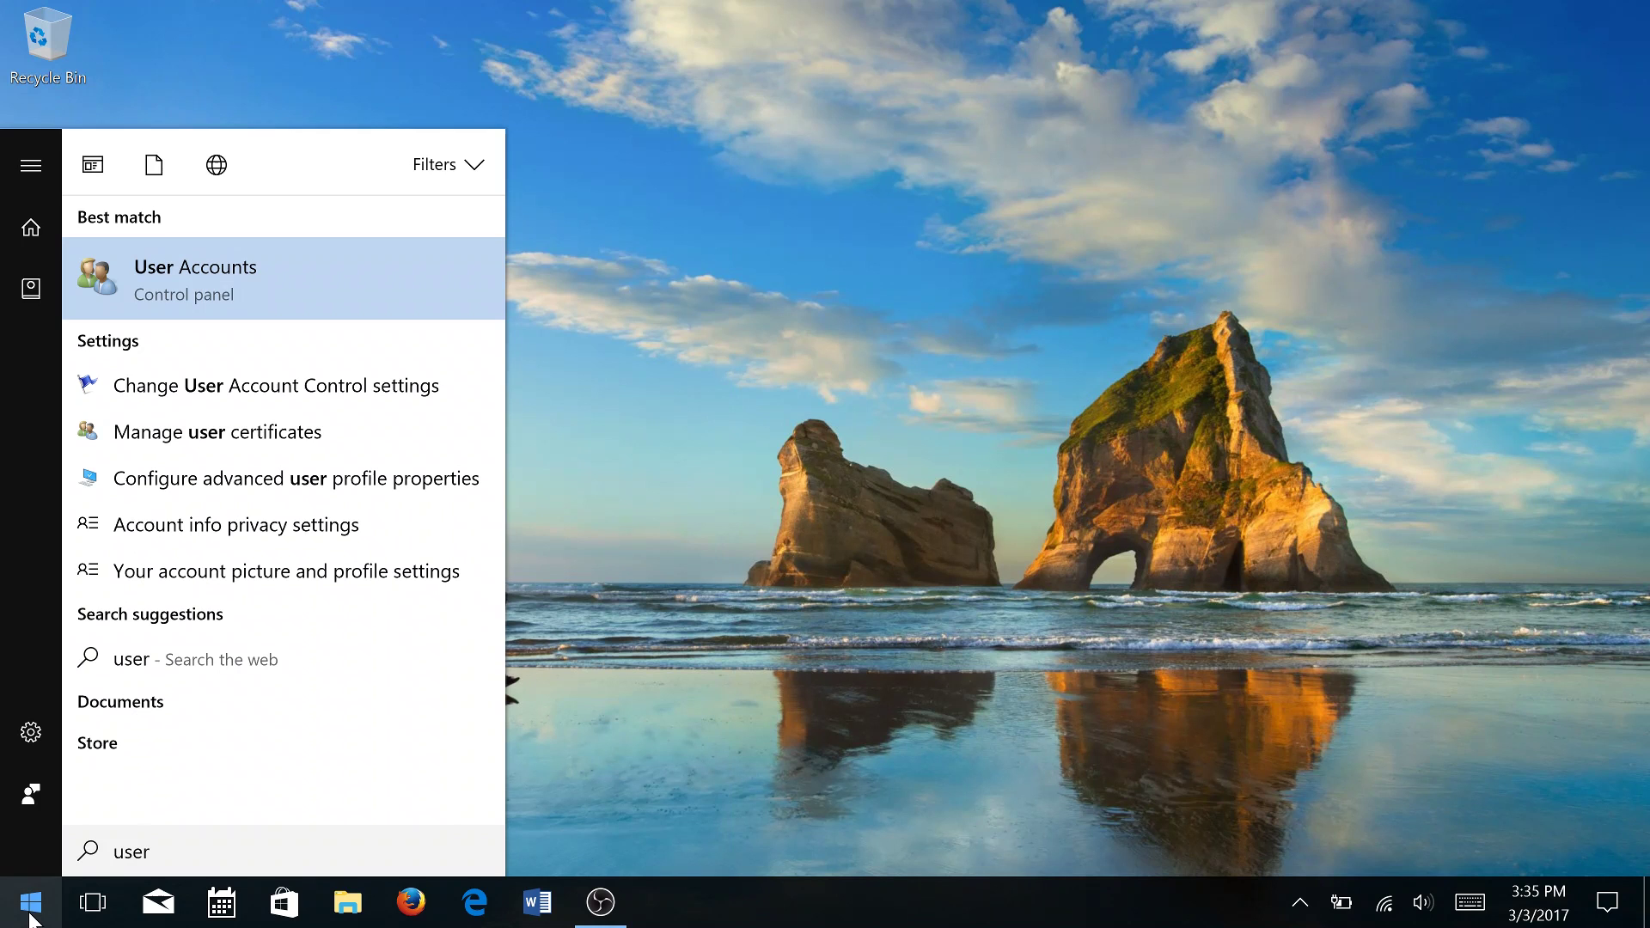
{"action": "left_click", "coordinate": [163, 307]}
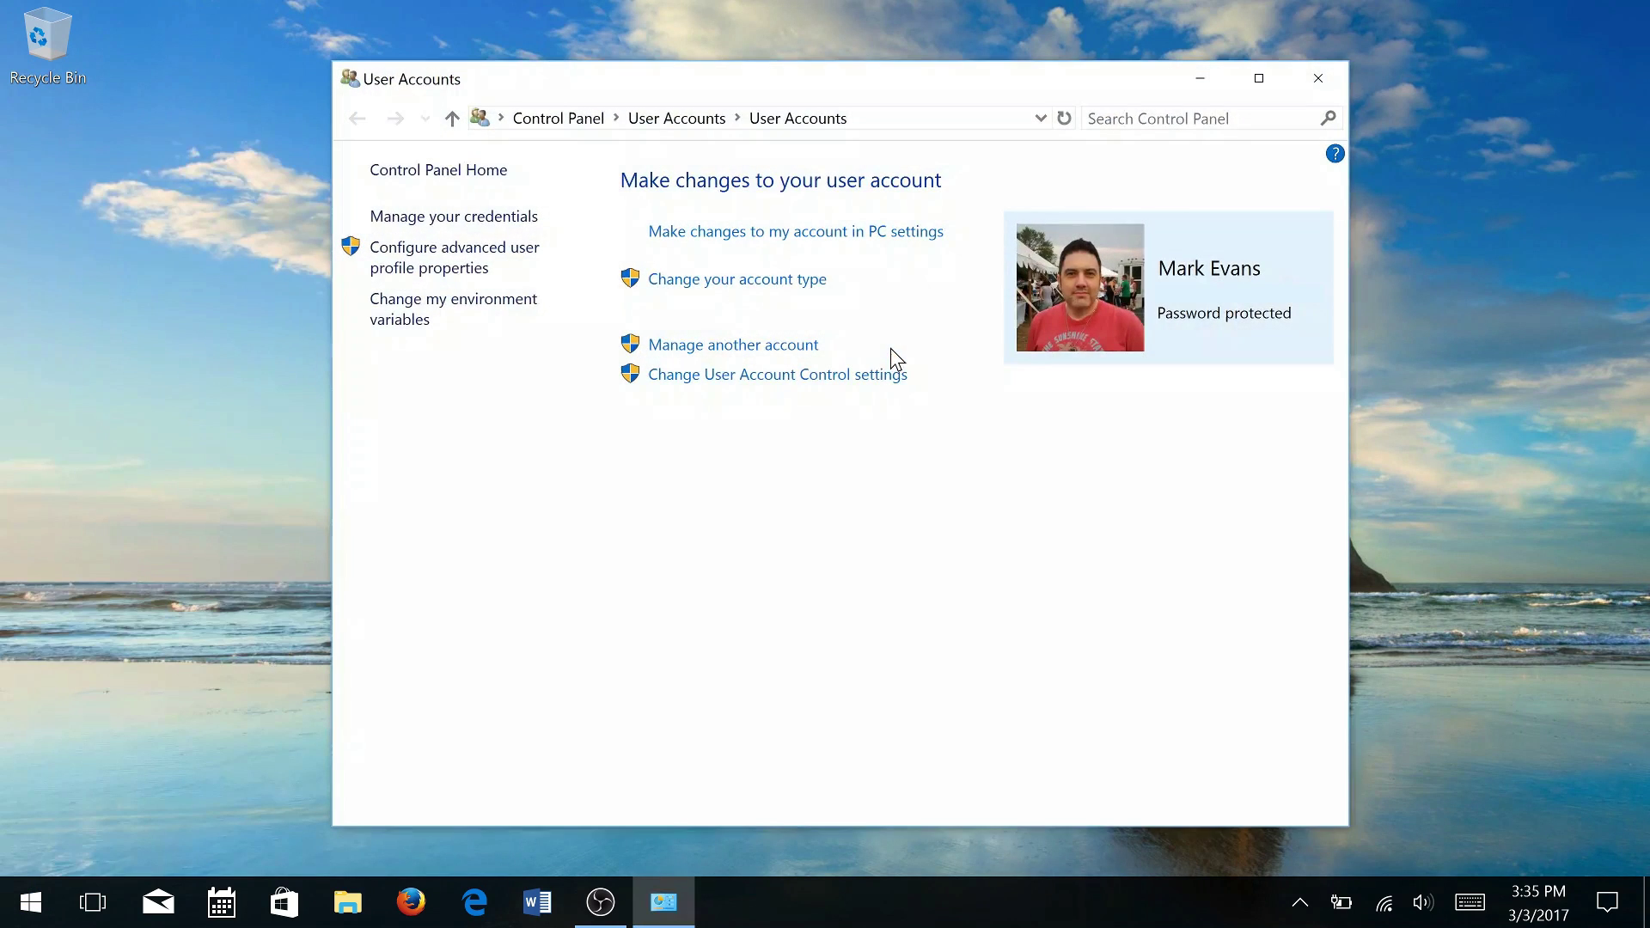